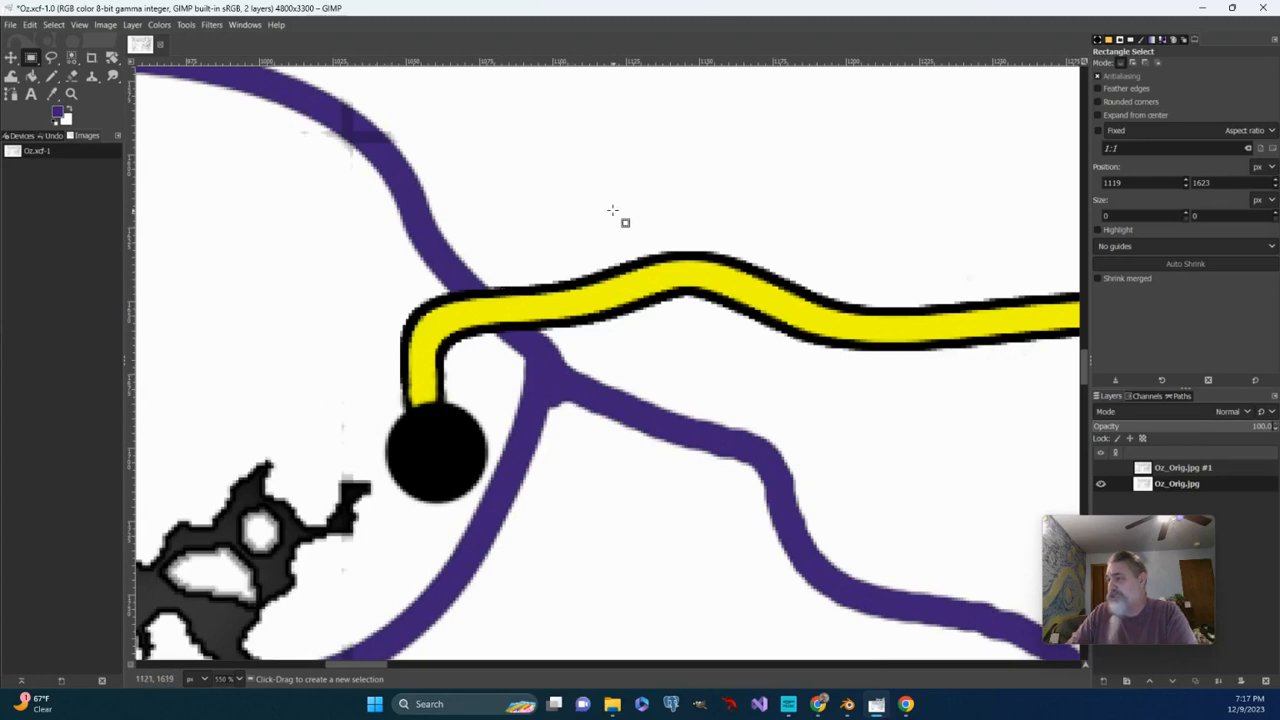
Delete a rectangular section of about 50 × 41 px from the yellow road, plus the adjoining section to its right using Free Select.
drag(613, 221, 757, 340)
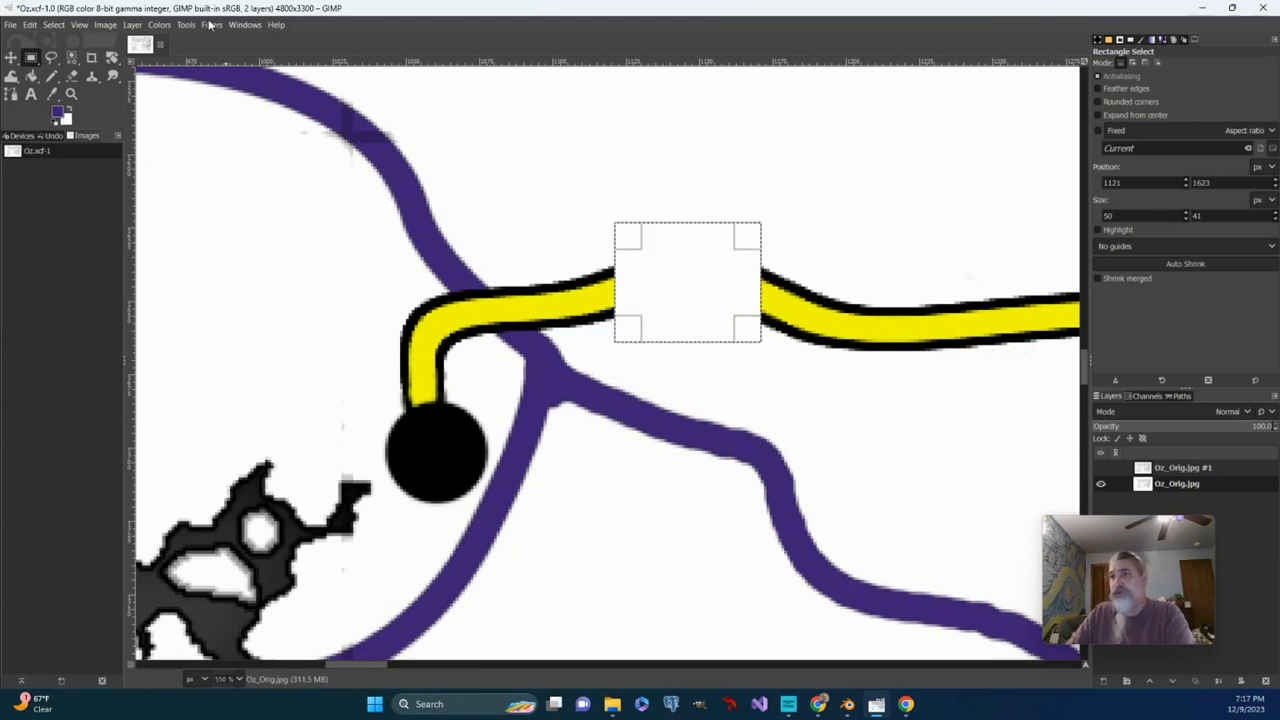
click(180, 27)
mouse_move(192, 43)
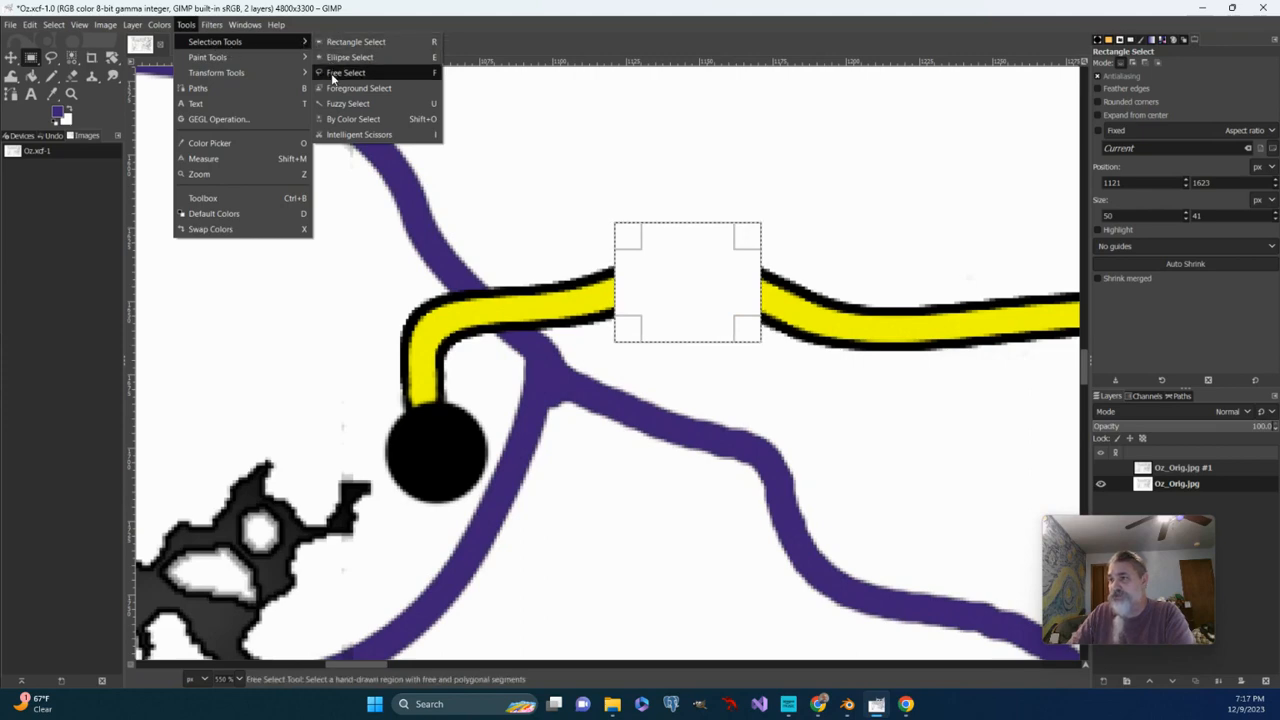
click(335, 78)
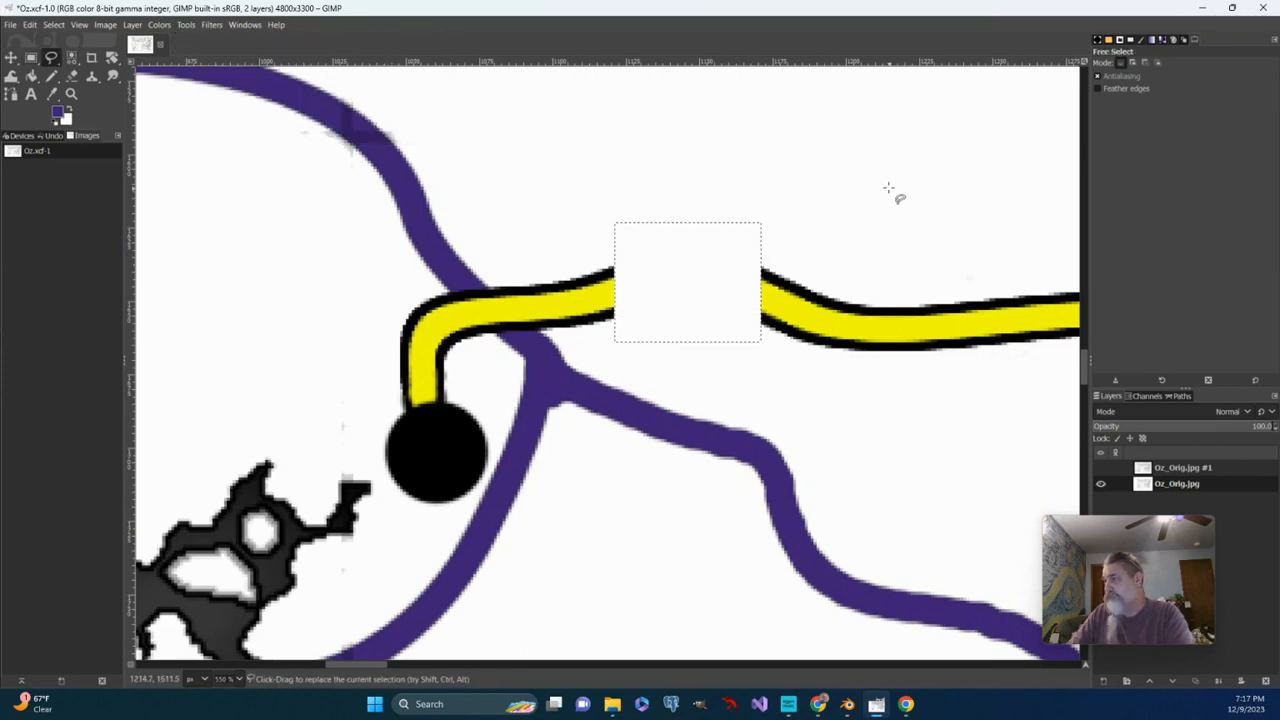
mouse_move(757, 196)
mouse_down()
mouse_move(1039, 213)
mouse_move(1055, 325)
mouse_move(1013, 405)
mouse_move(941, 421)
mouse_move(761, 371)
mouse_move(714, 324)
mouse_move(742, 198)
mouse_up()
click(758, 197)
key(Return)
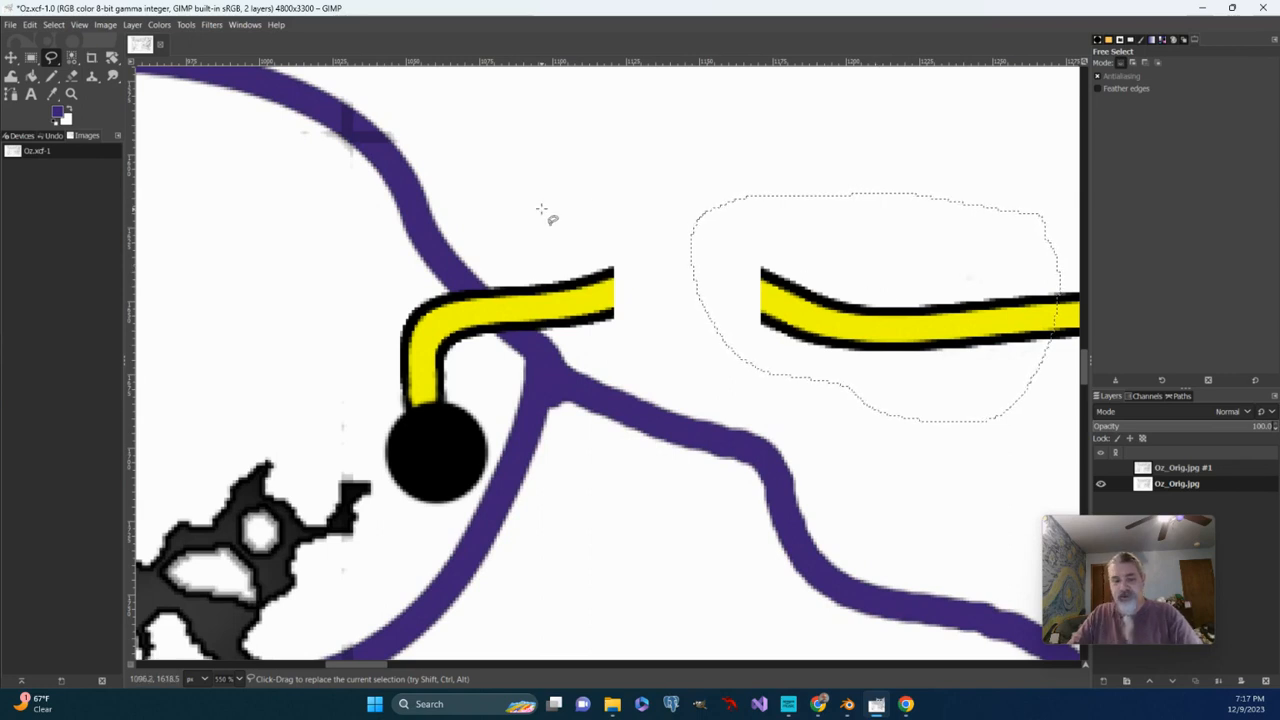
key(Delete)
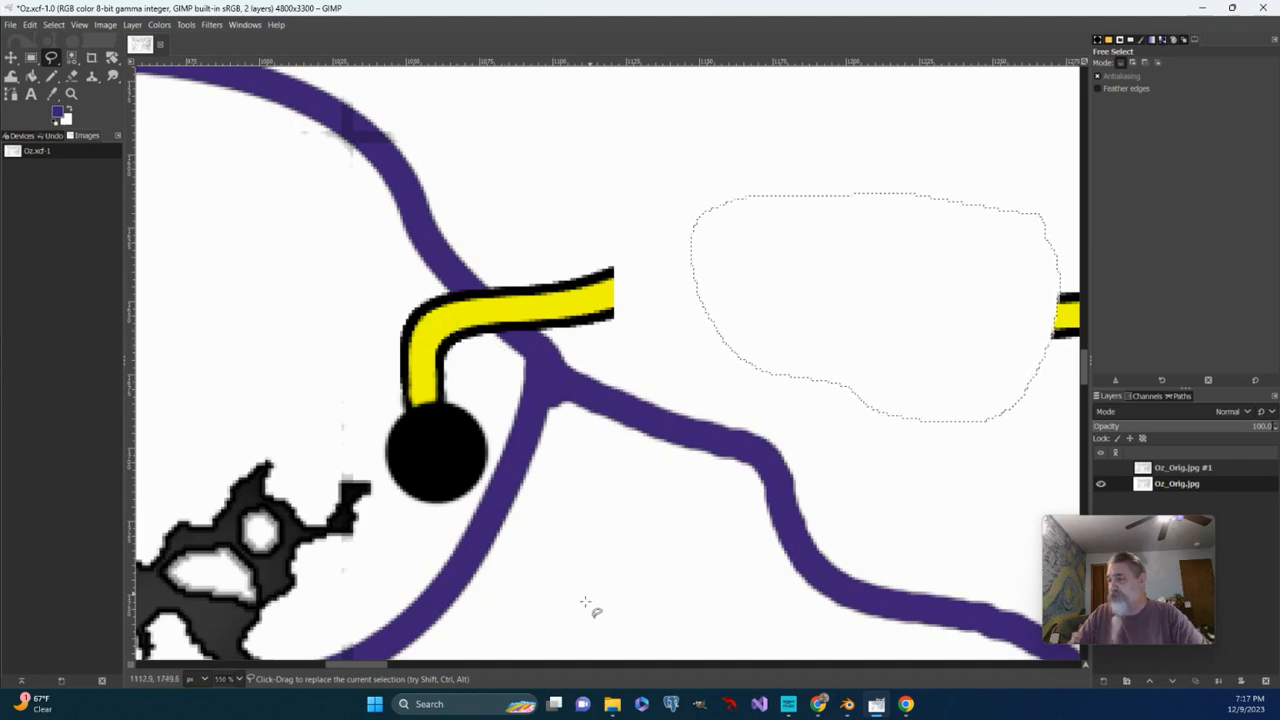
Outline the next section of yellow road freehand, including its sharp bend beside the trees, and delete it.
drag(367, 662, 414, 668)
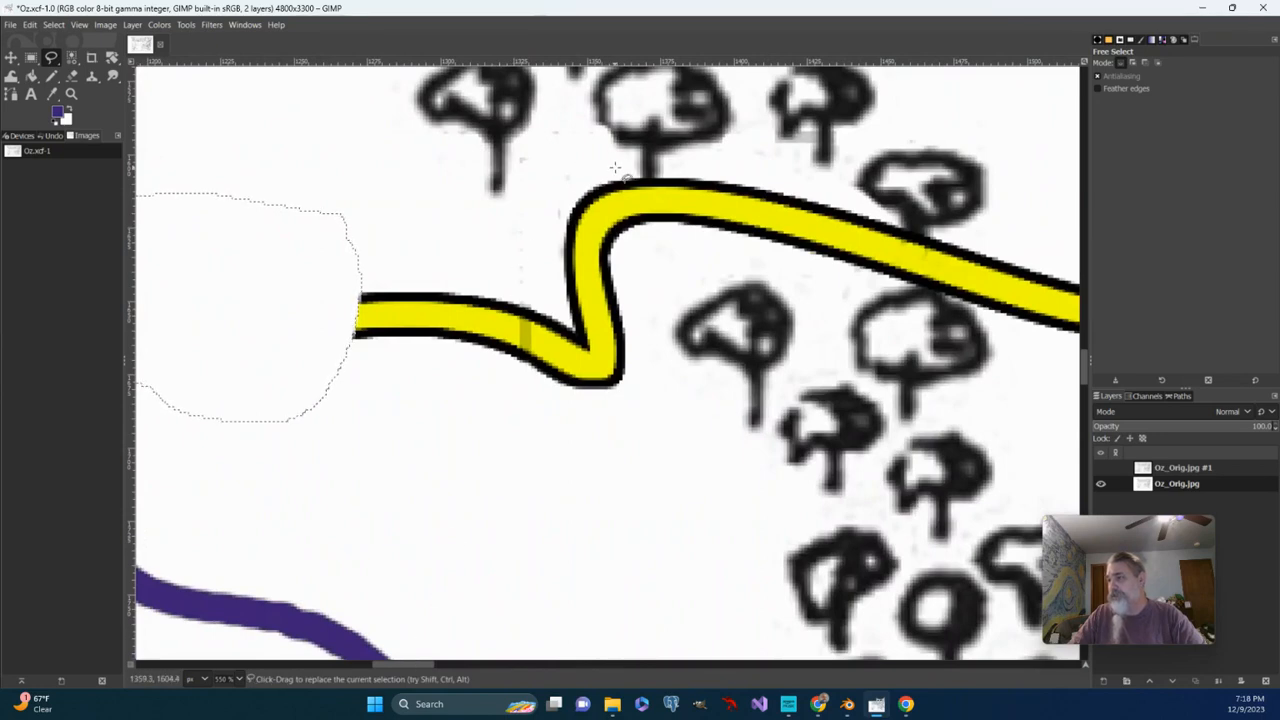
mouse_move(638, 175)
mouse_down()
mouse_move(731, 183)
mouse_move(733, 231)
mouse_move(655, 252)
mouse_move(627, 432)
mouse_move(596, 454)
mouse_move(523, 451)
mouse_move(389, 413)
mouse_move(314, 361)
mouse_move(296, 242)
mouse_move(356, 219)
mouse_move(524, 223)
mouse_move(566, 175)
mouse_move(642, 175)
mouse_up()
key(Return)
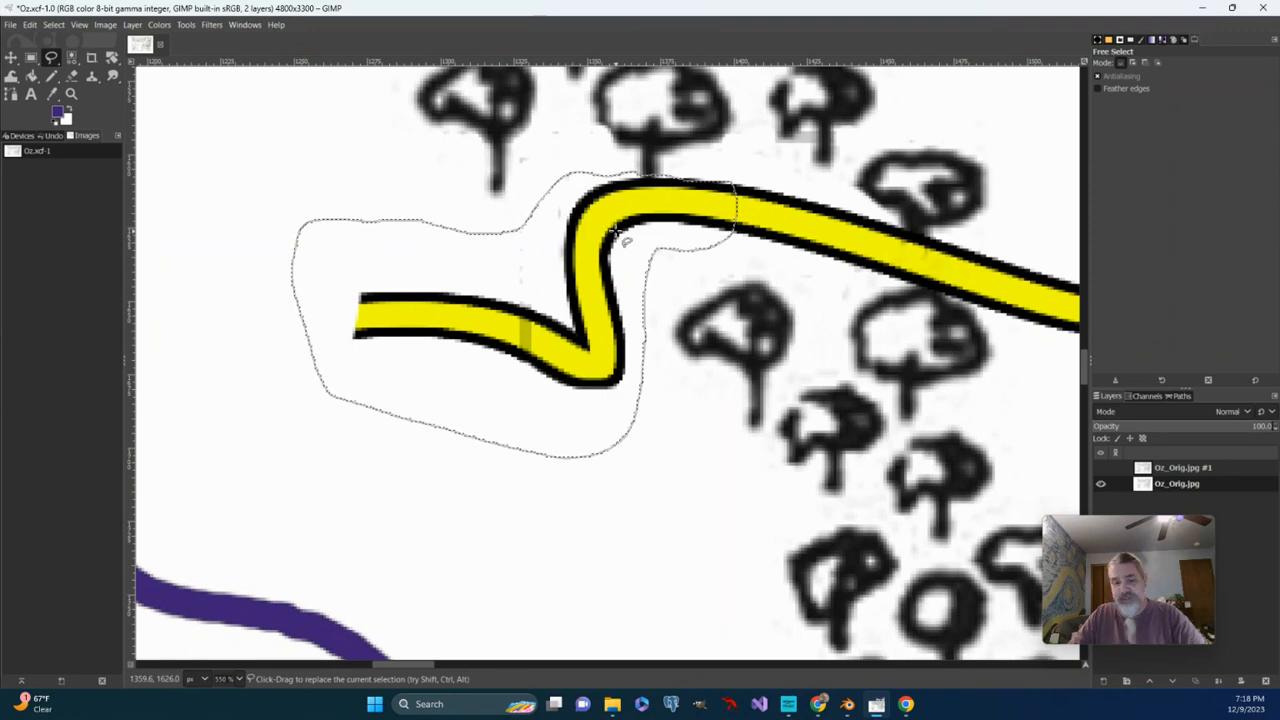
key(Delete)
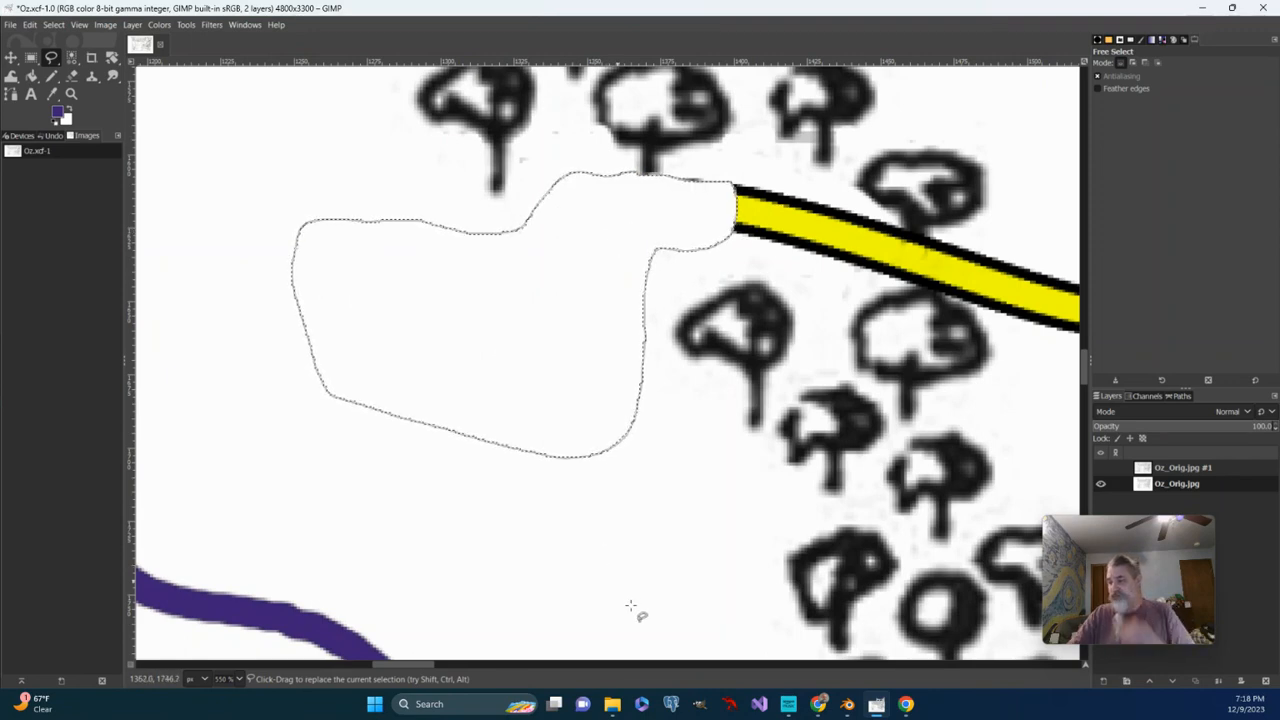
Delete the black circle at the road's end using an elliptical selection of about 36 × 37 px, and clear the selection.
drag(416, 662, 350, 630)
scroll(365, 462, down, 3)
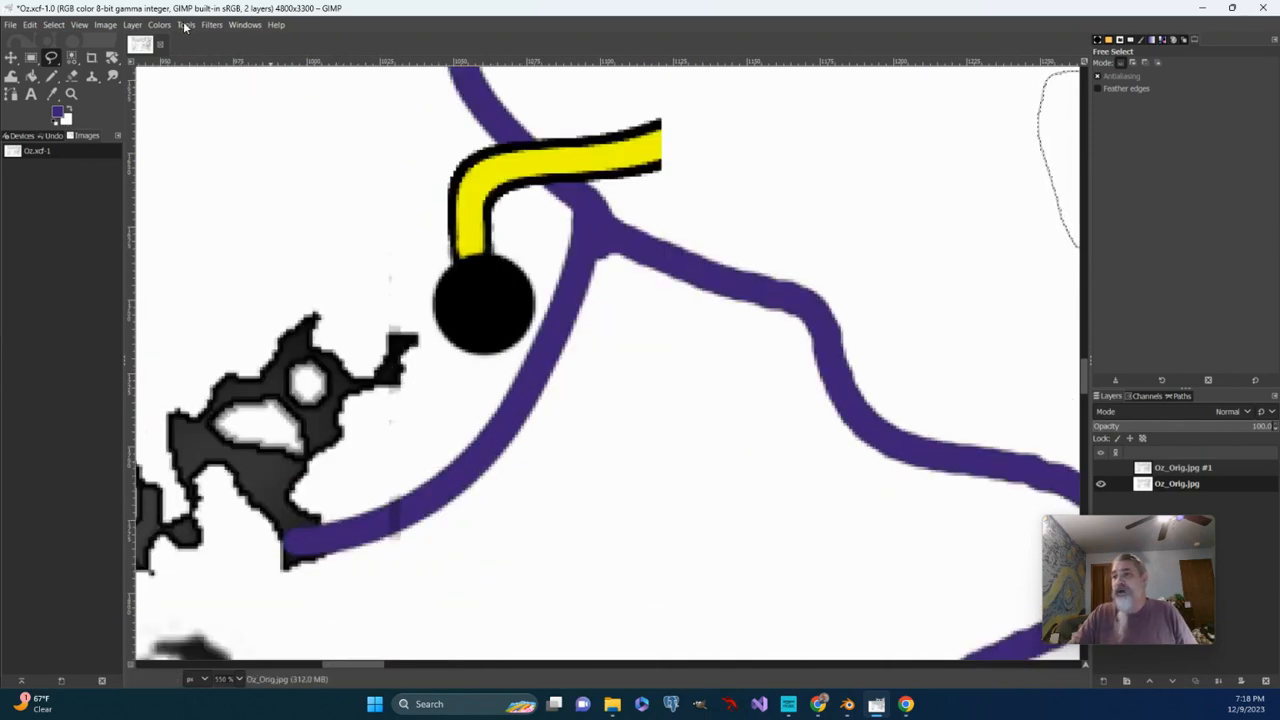
click(186, 26)
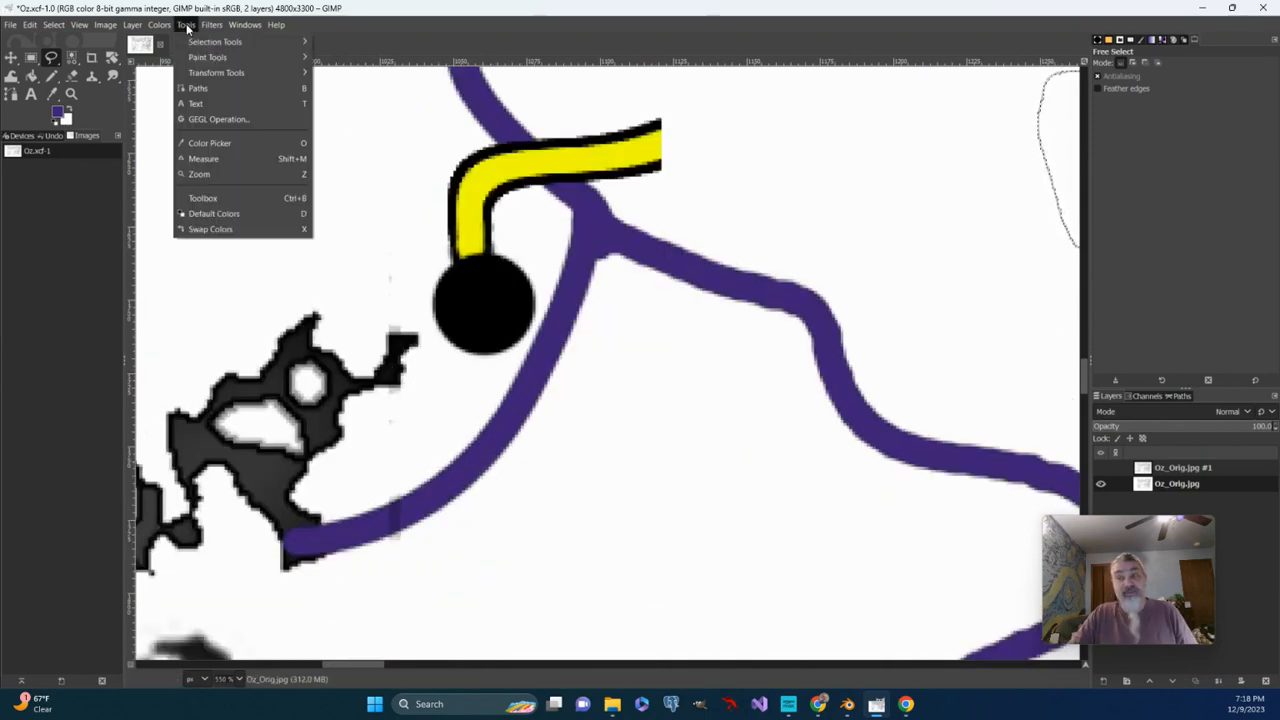
mouse_move(212, 44)
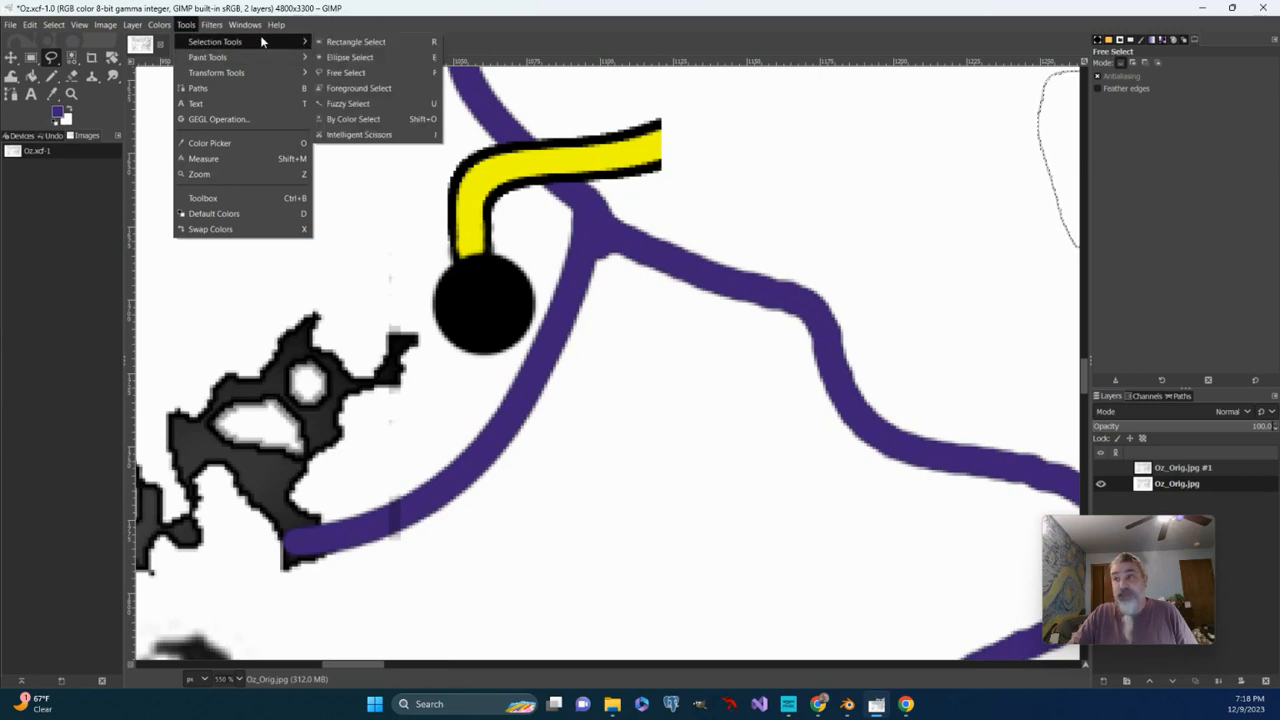
click(348, 57)
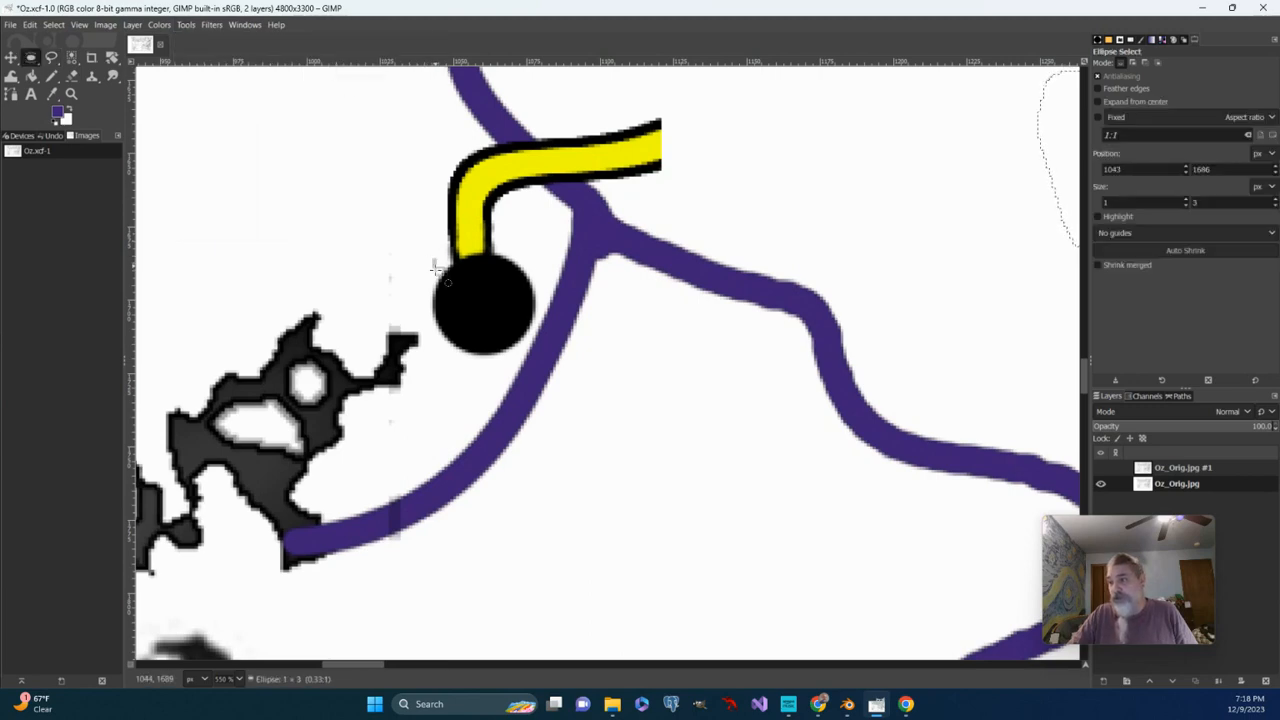
drag(433, 259, 534, 341)
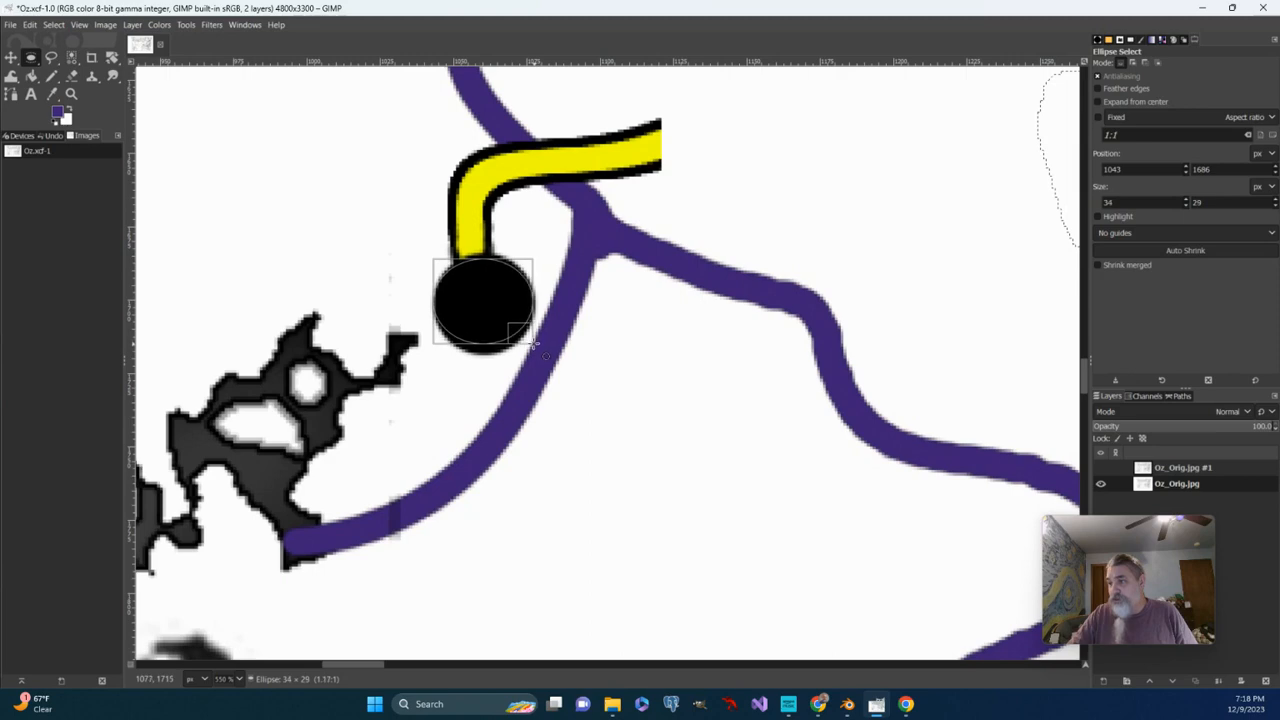
drag(519, 270, 523, 261)
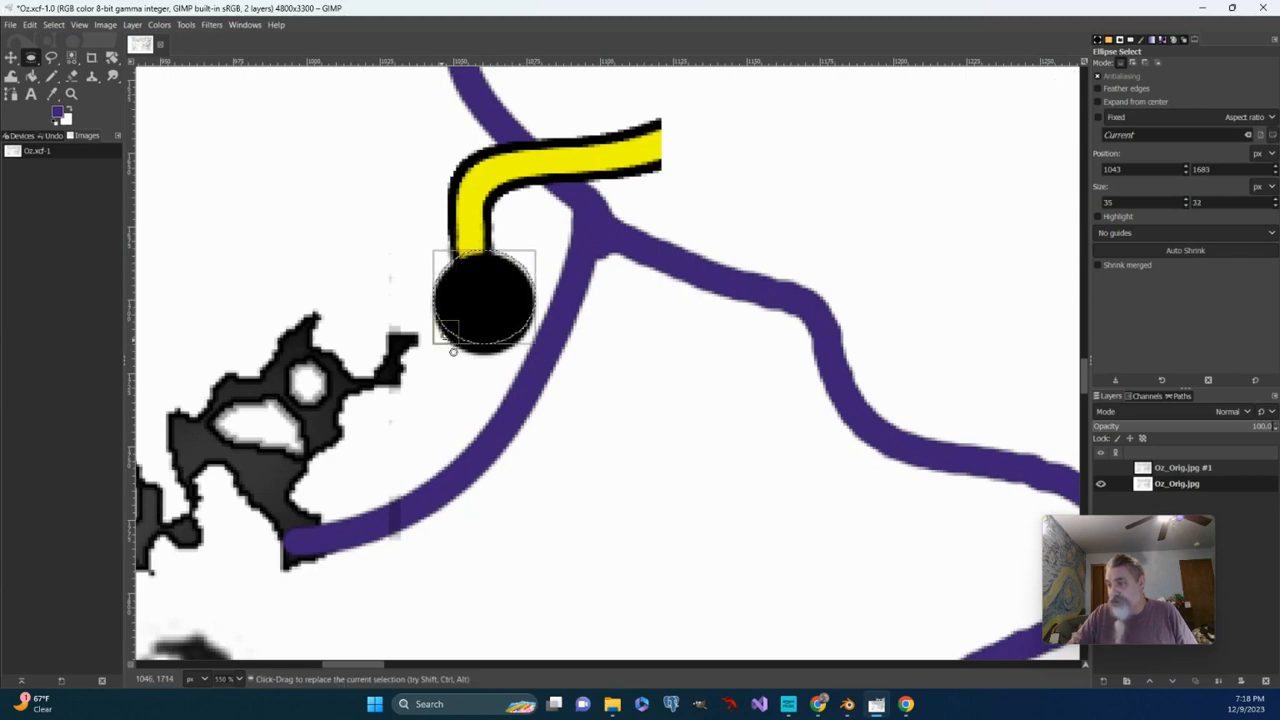
drag(453, 352, 451, 365)
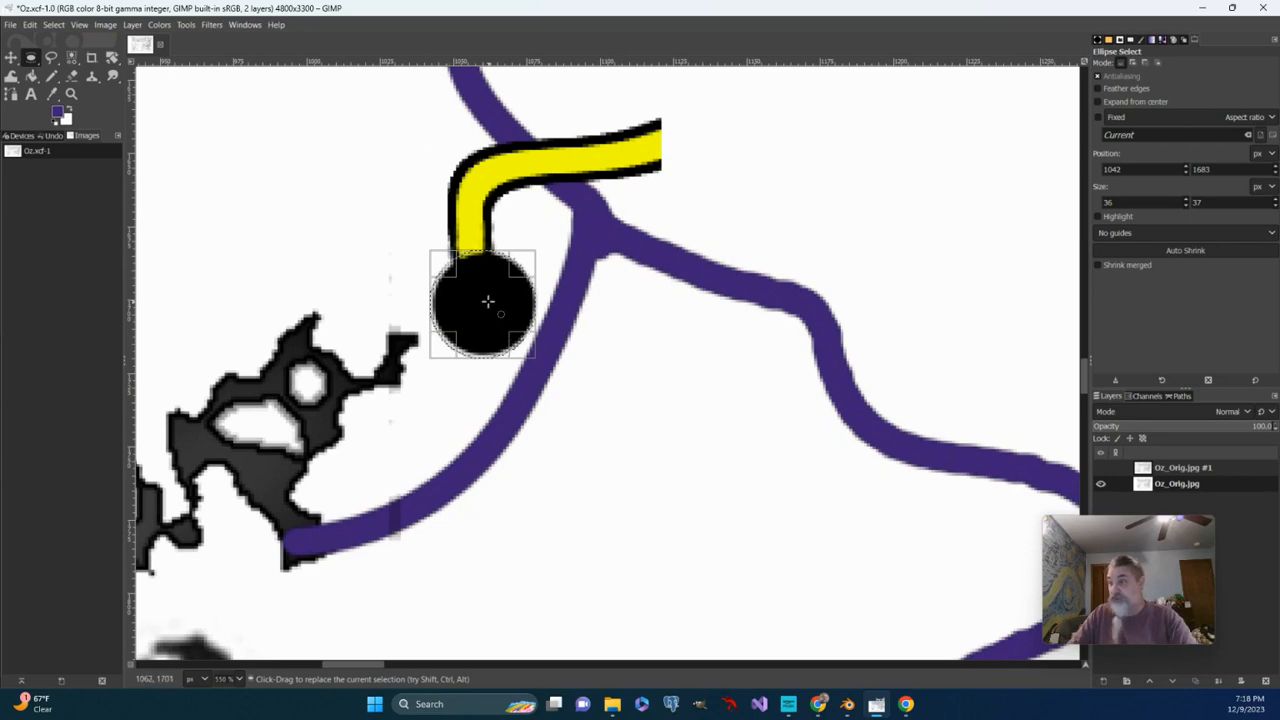
key(Delete)
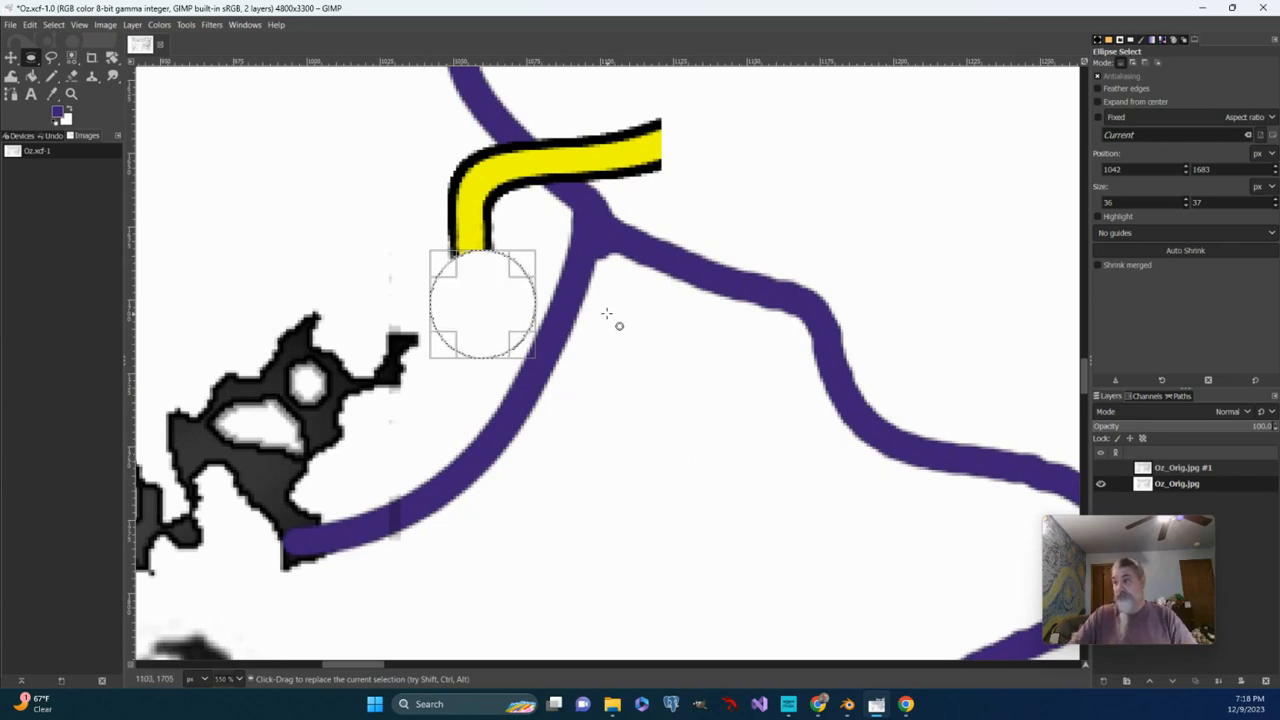
click(228, 112)
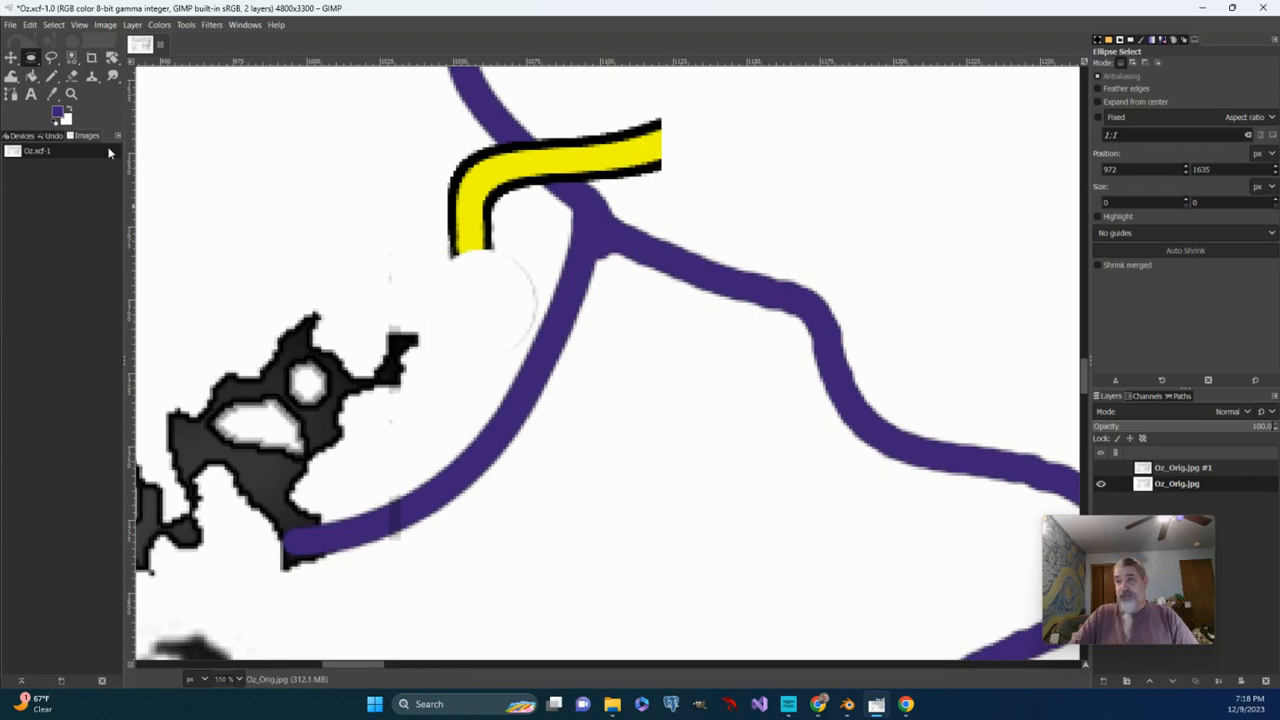
Trace the remaining curved yellow road piece over the purple line with Intelligent Scissors and convert the outline to a selection.
click(161, 26)
mouse_move(185, 27)
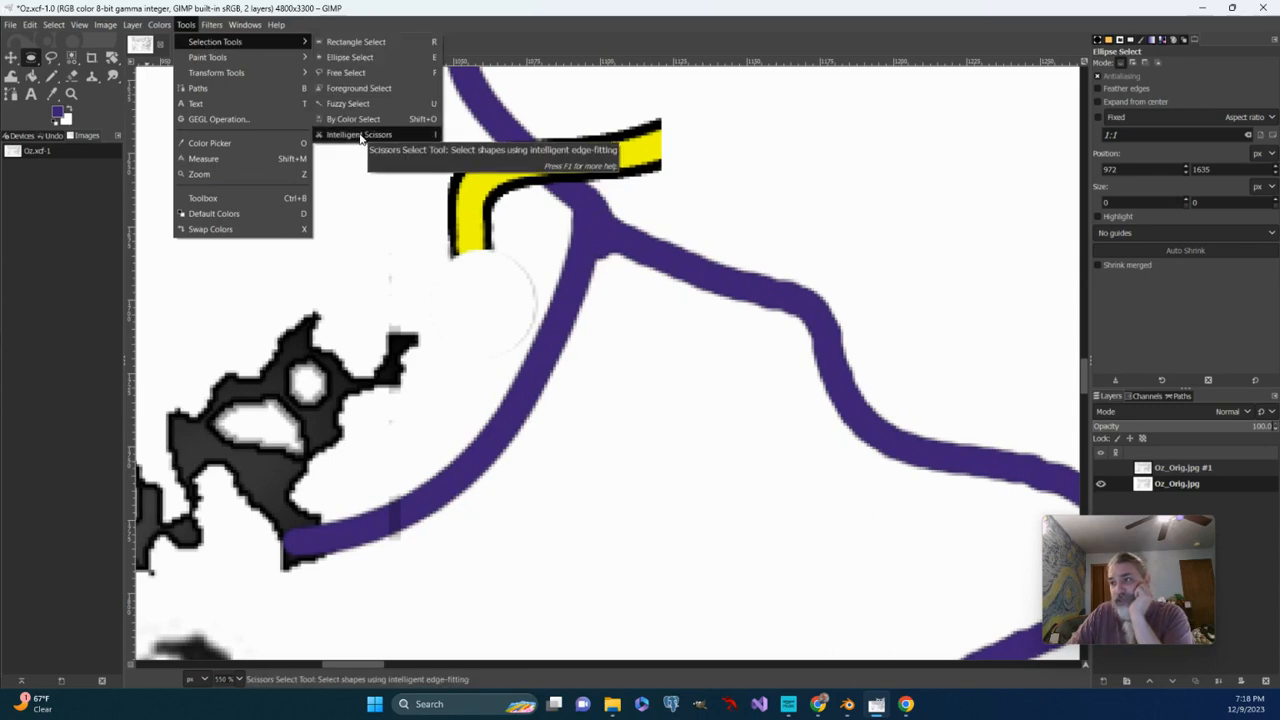
click(360, 136)
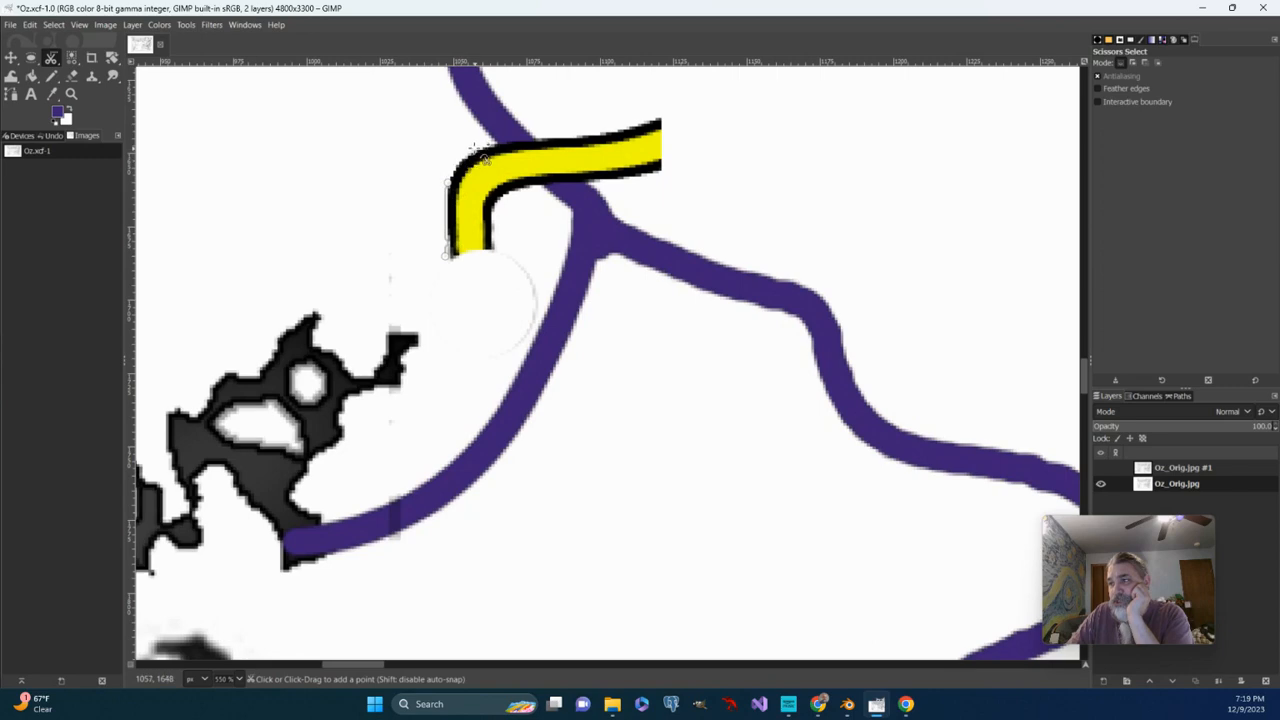
click(521, 140)
click(576, 139)
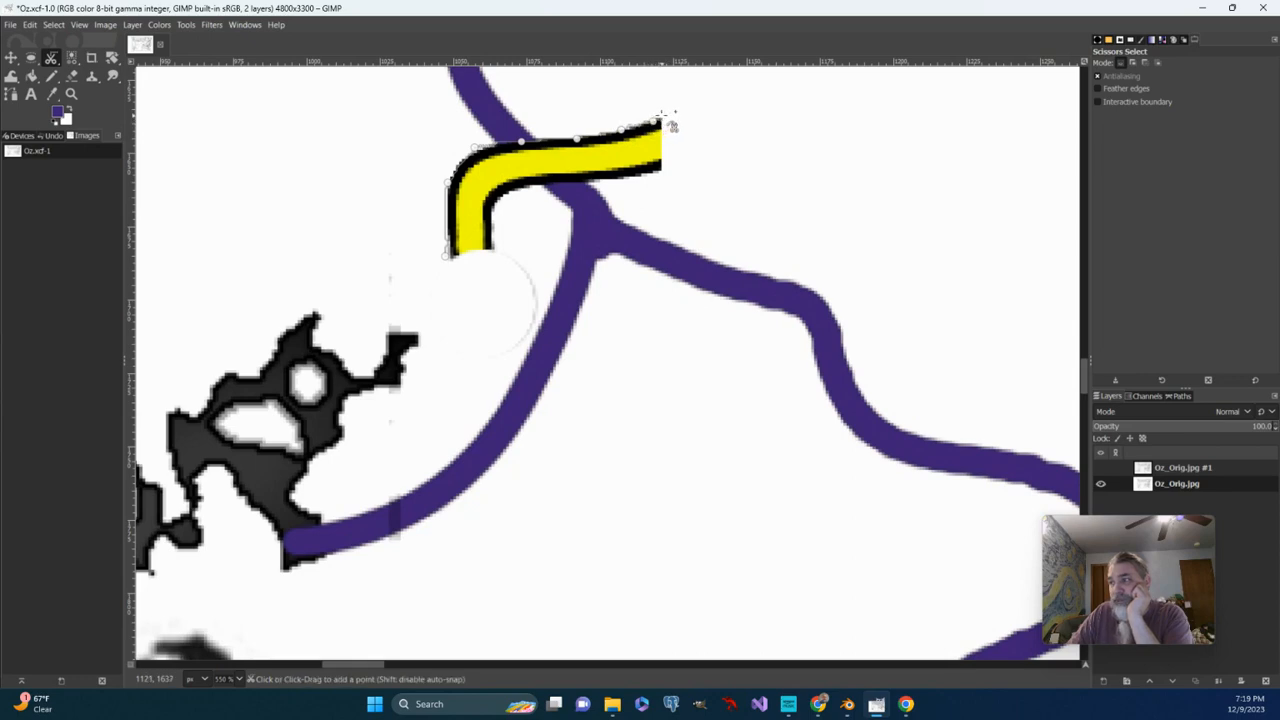
click(670, 174)
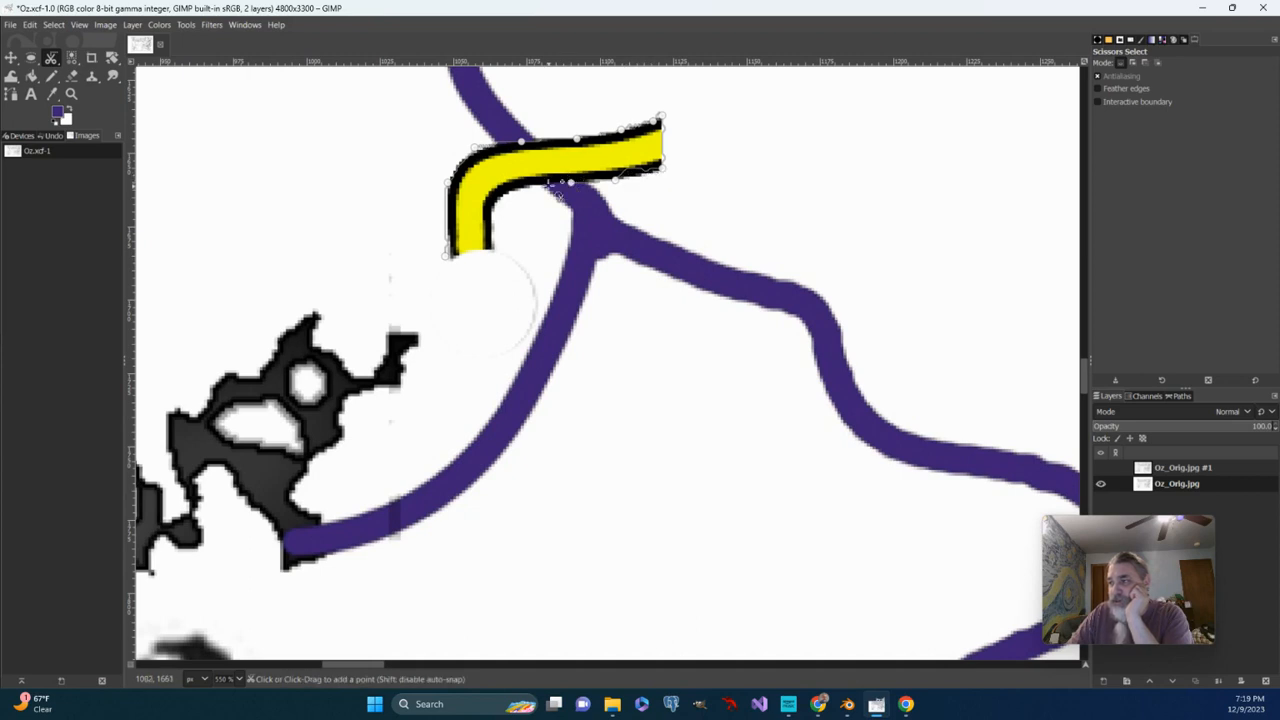
click(449, 257)
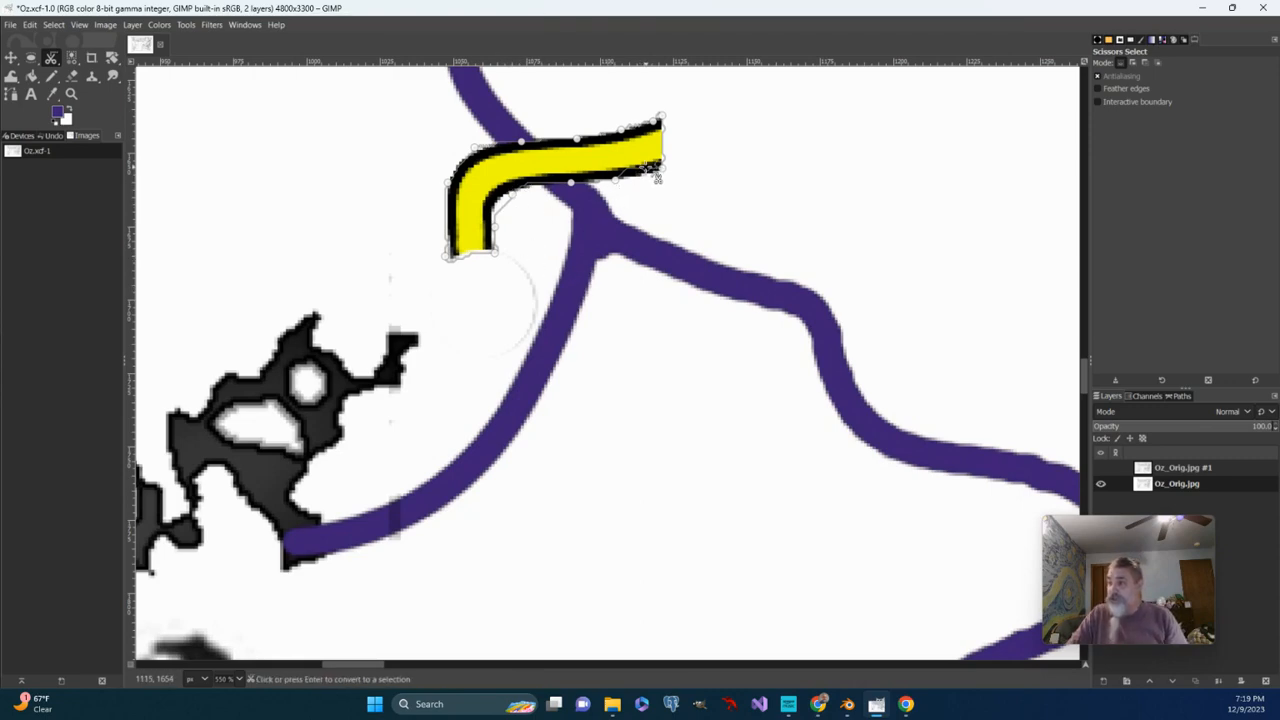
key(Return)
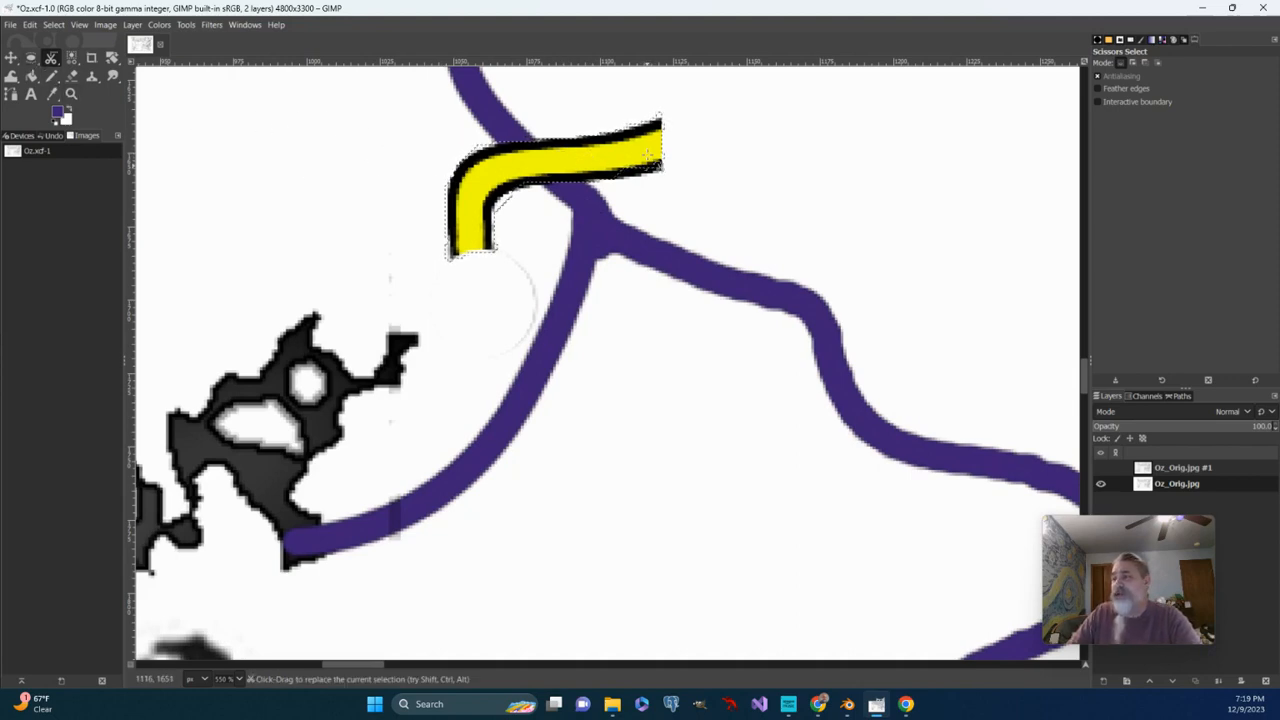
Try Pencil and Eraser strokes inside and outside the selected road piece to demonstrate painting limited to the selection.
click(53, 77)
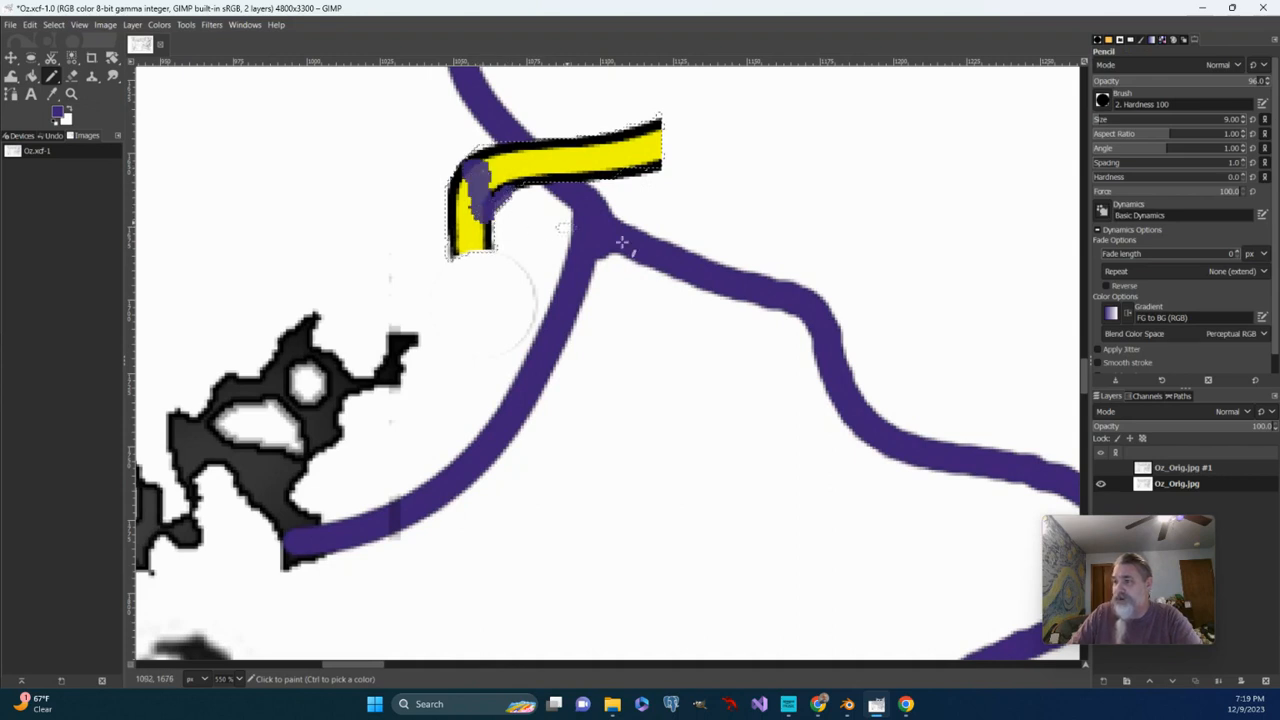
drag(622, 242, 760, 281)
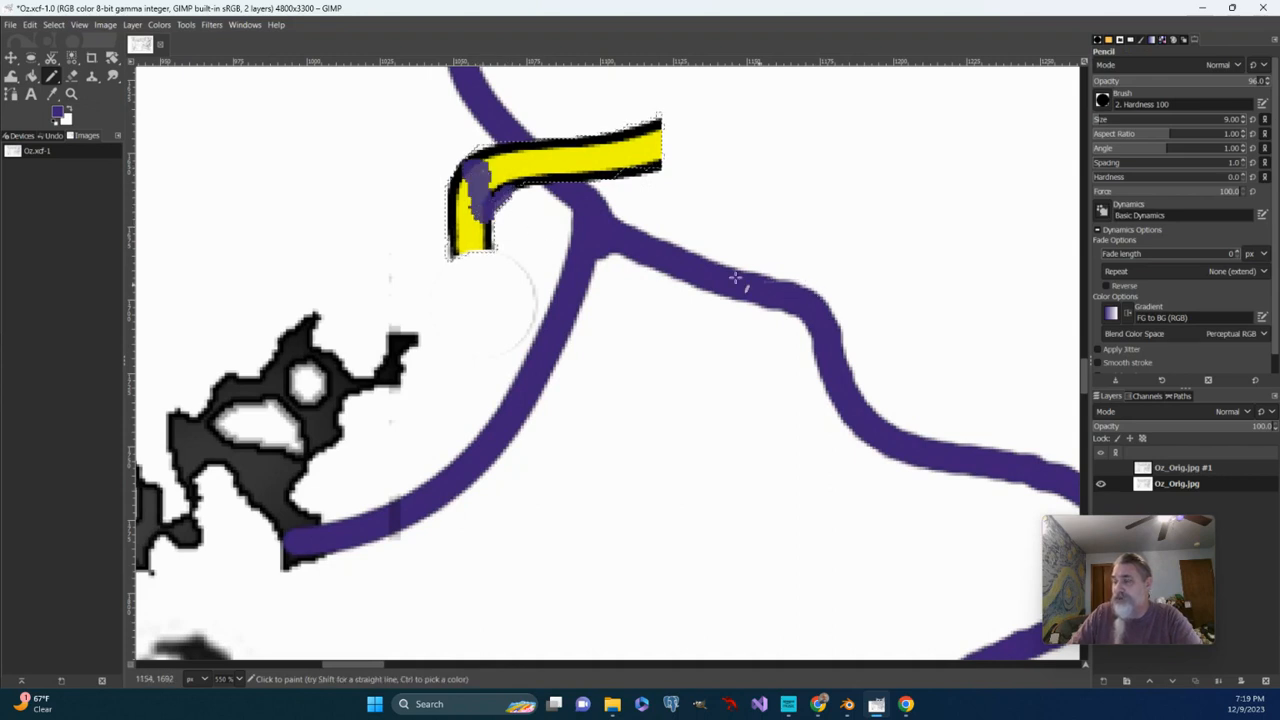
click(73, 77)
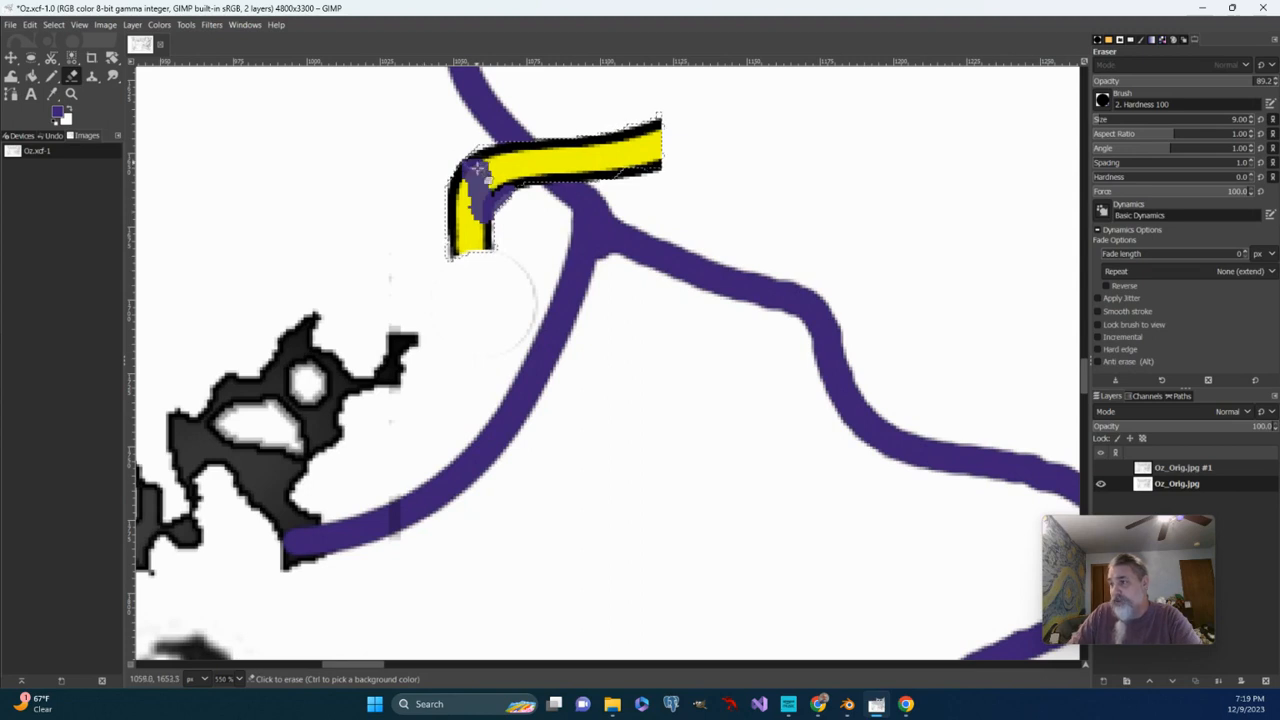
drag(478, 170, 482, 215)
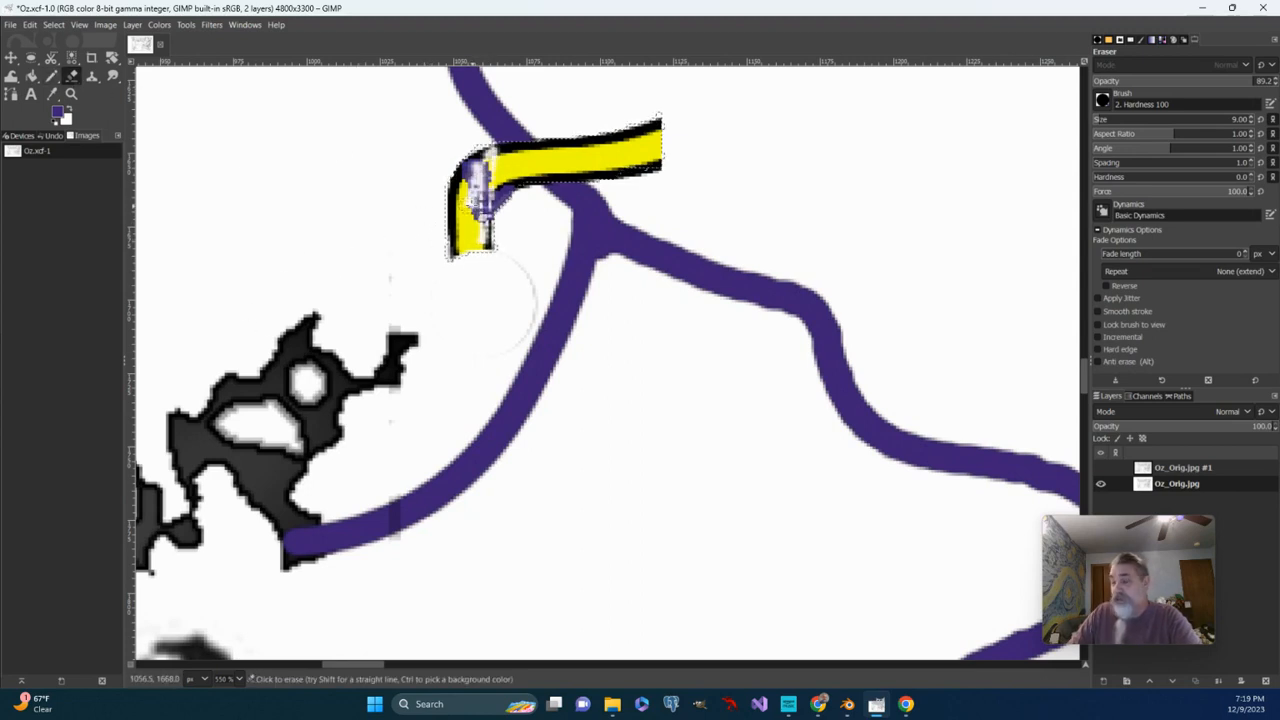
Delete the selected road piece and, with the selection cleared, erase the black remnant beside the purple line junction.
key(Delete)
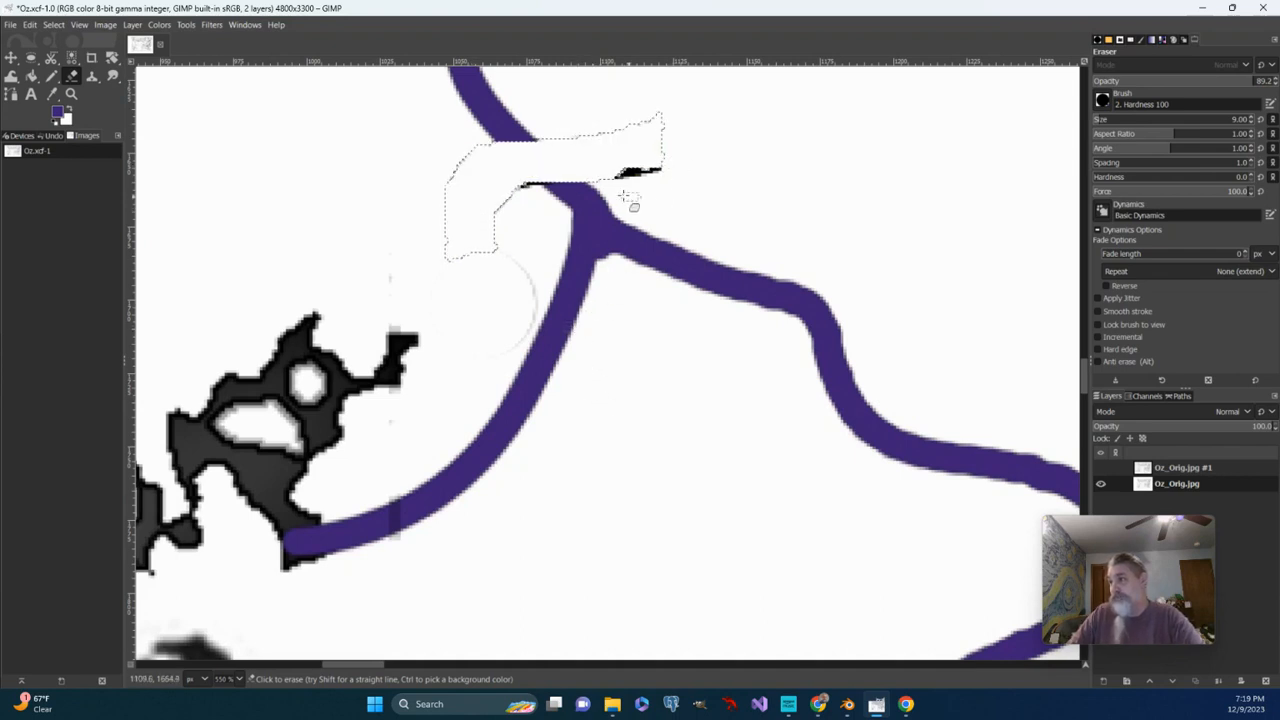
click(52, 25)
click(64, 57)
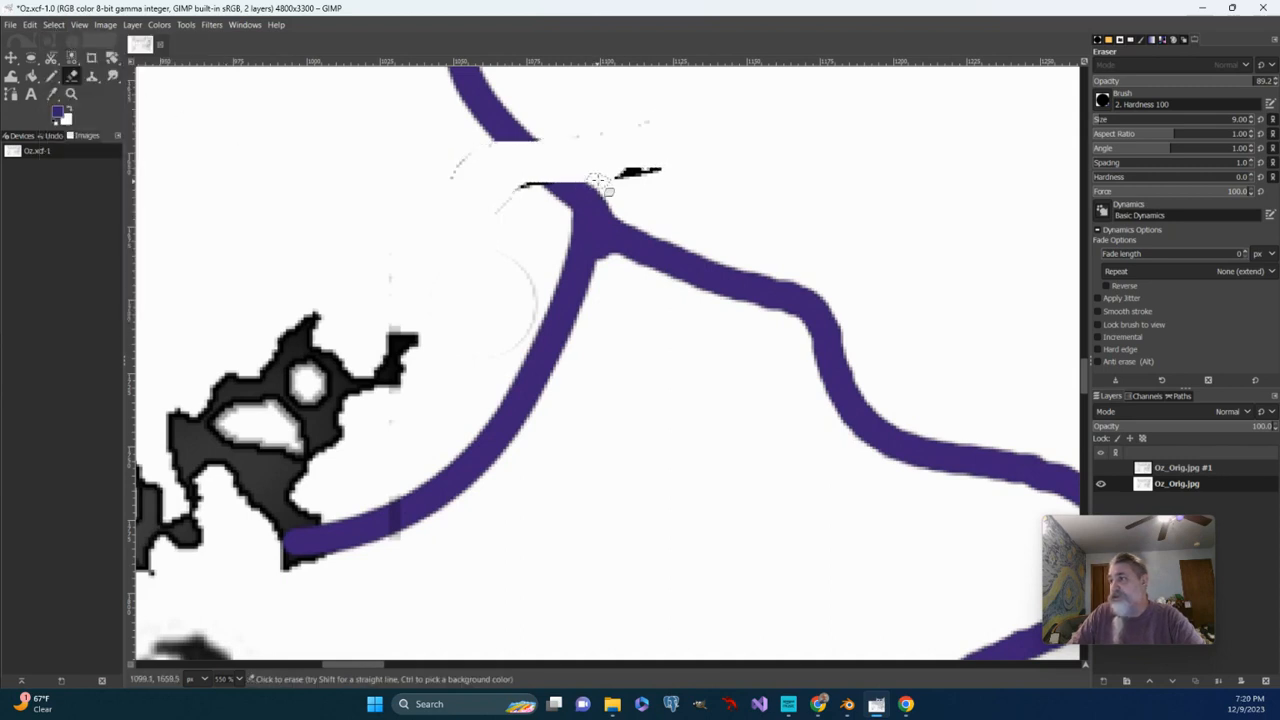
mouse_move(606, 176)
mouse_down()
mouse_move(650, 172)
mouse_move(625, 176)
mouse_move(645, 168)
mouse_move(641, 186)
mouse_move(637, 168)
mouse_move(626, 174)
mouse_up()
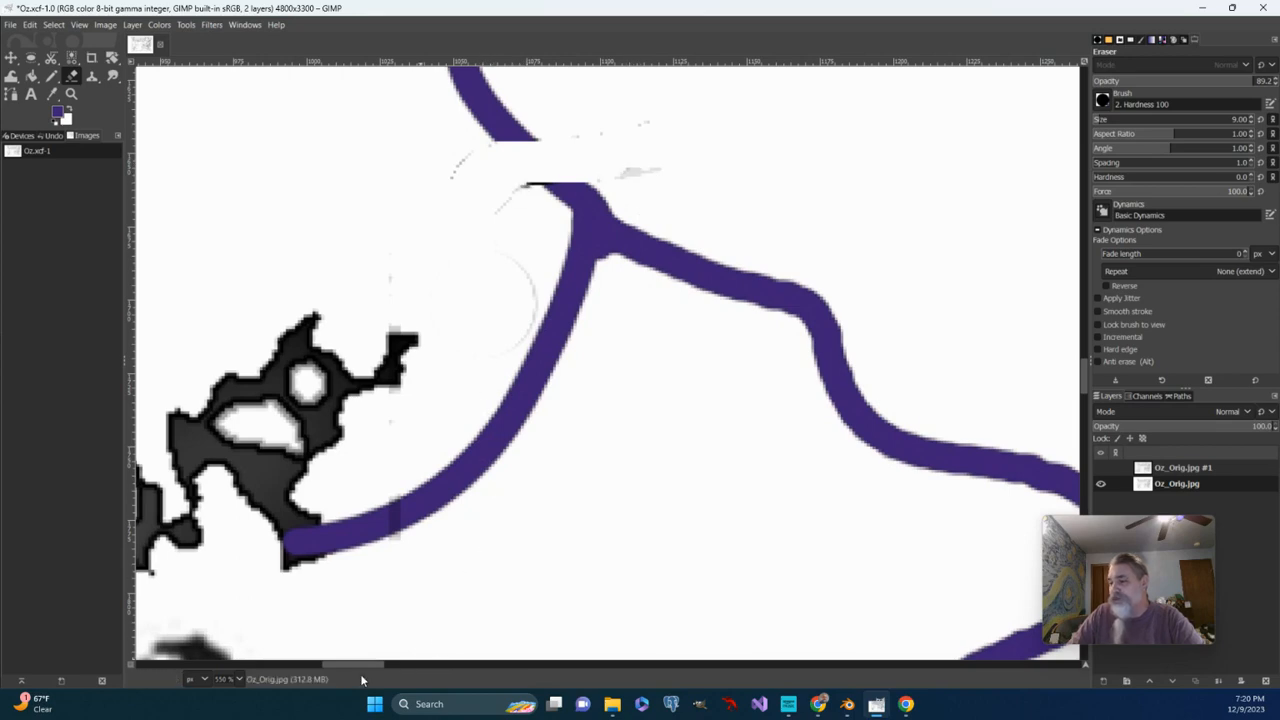
Trace a closed Intelligent Scissors outline around the yellow road's cut end between the trees, stopping before the road's bend.
drag(363, 665, 436, 672)
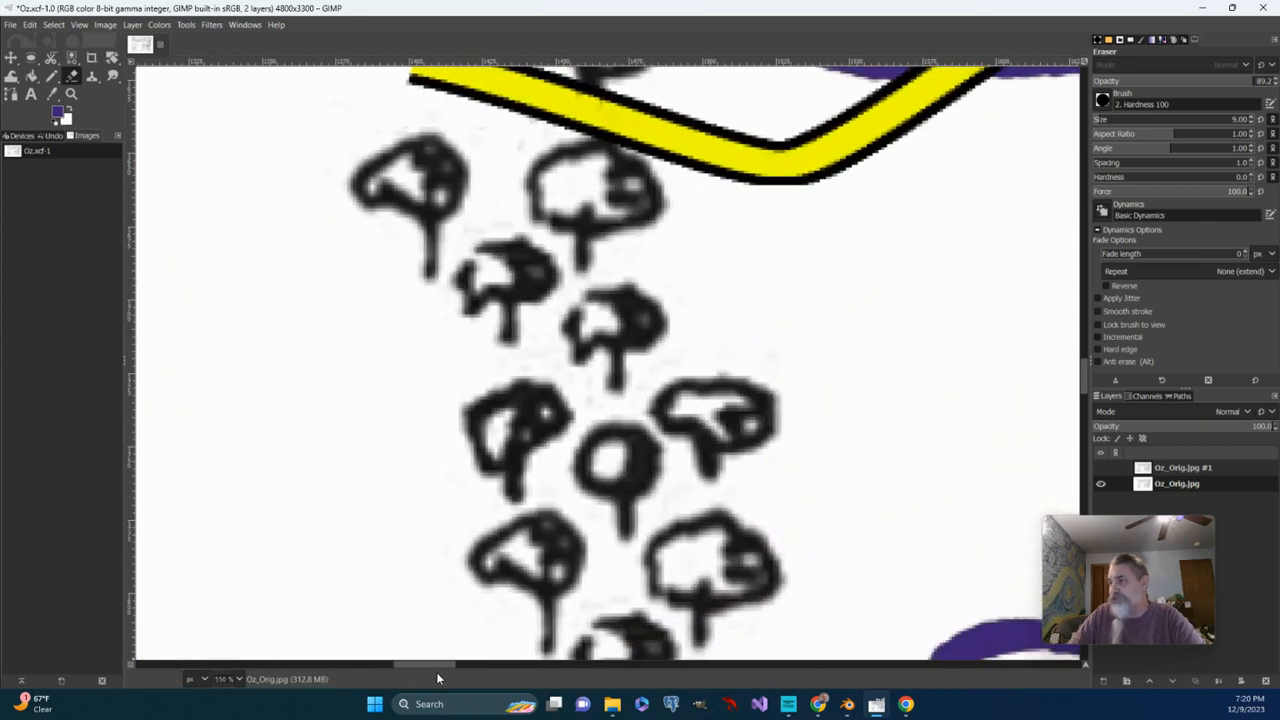
scroll(527, 567, up, 5)
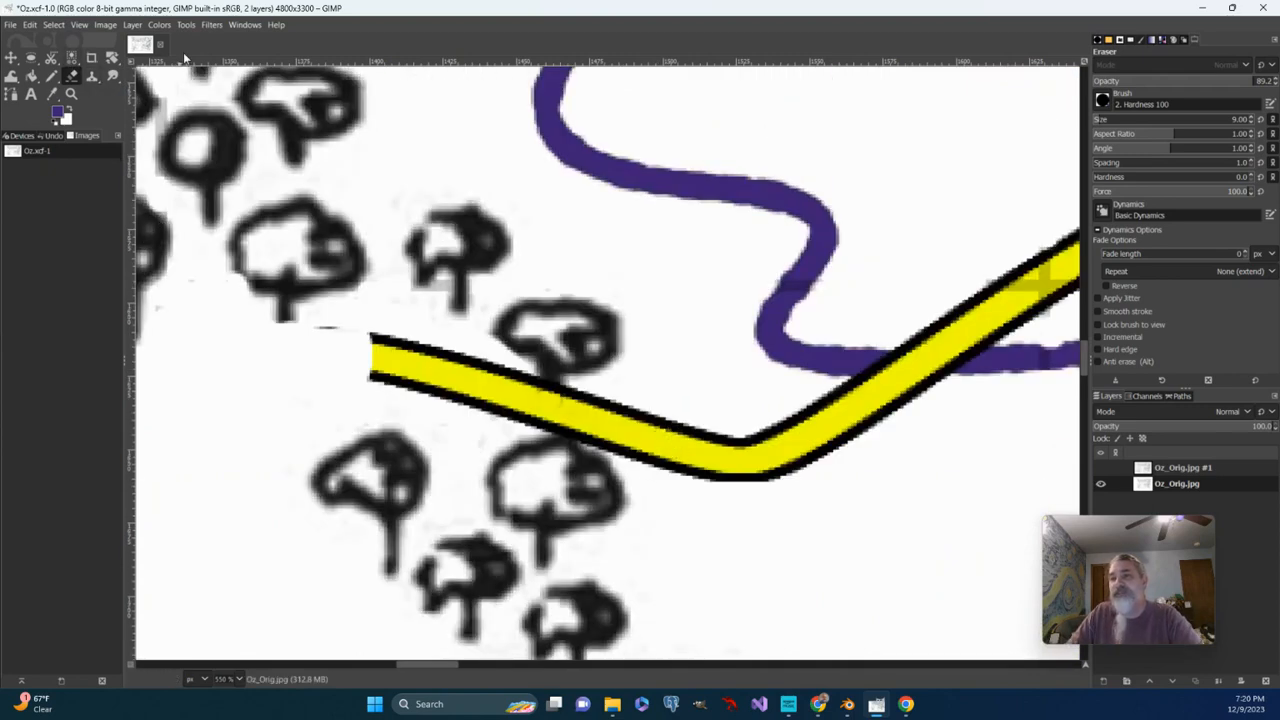
click(184, 29)
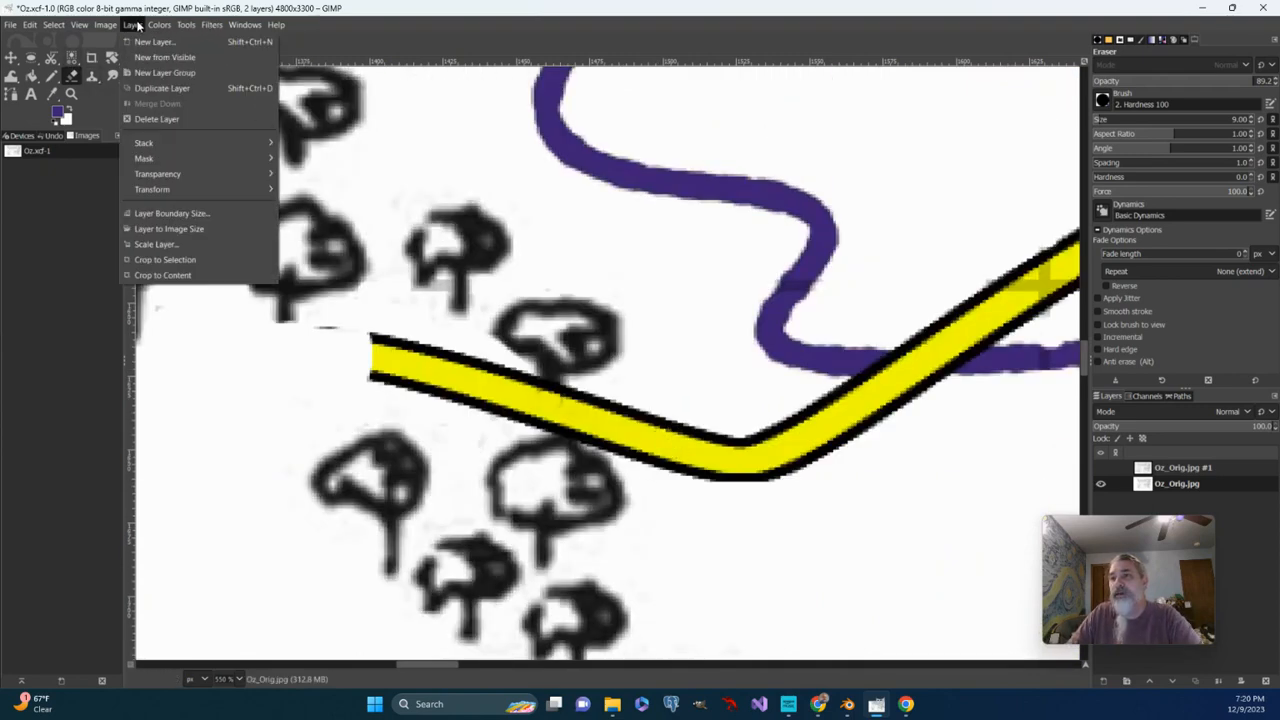
click(137, 26)
click(183, 28)
click(183, 28)
click(184, 27)
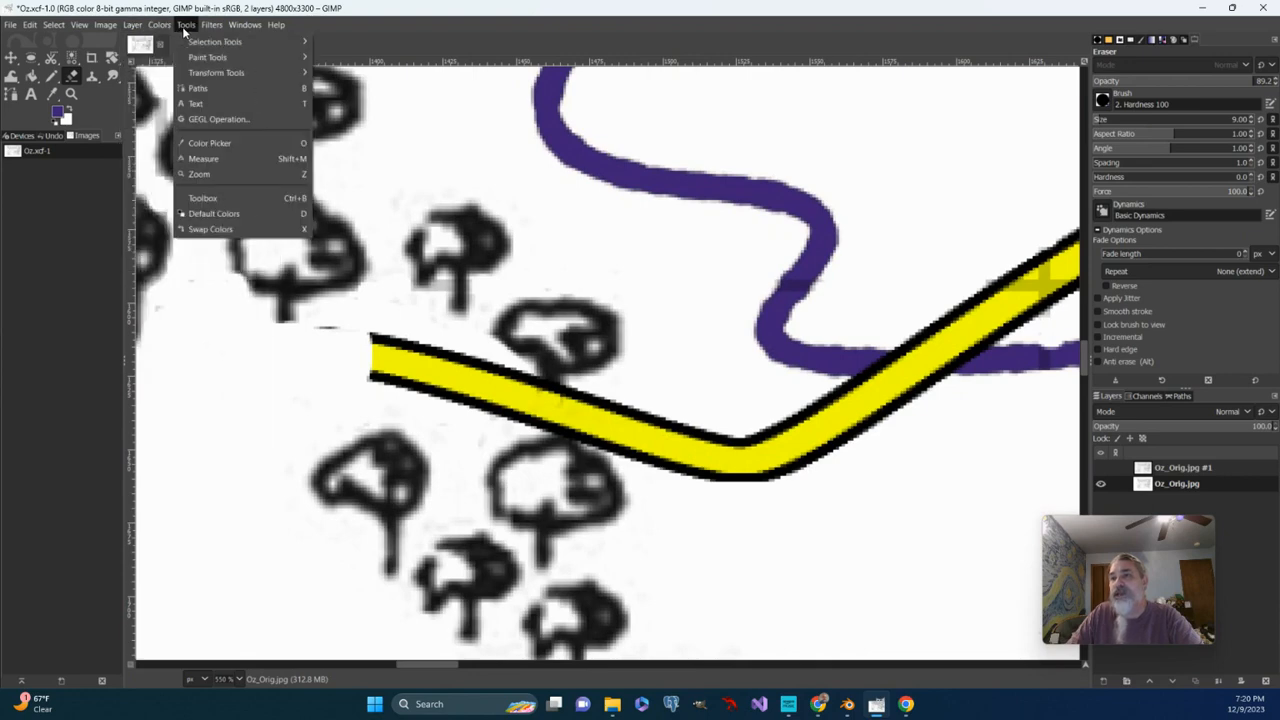
mouse_move(197, 46)
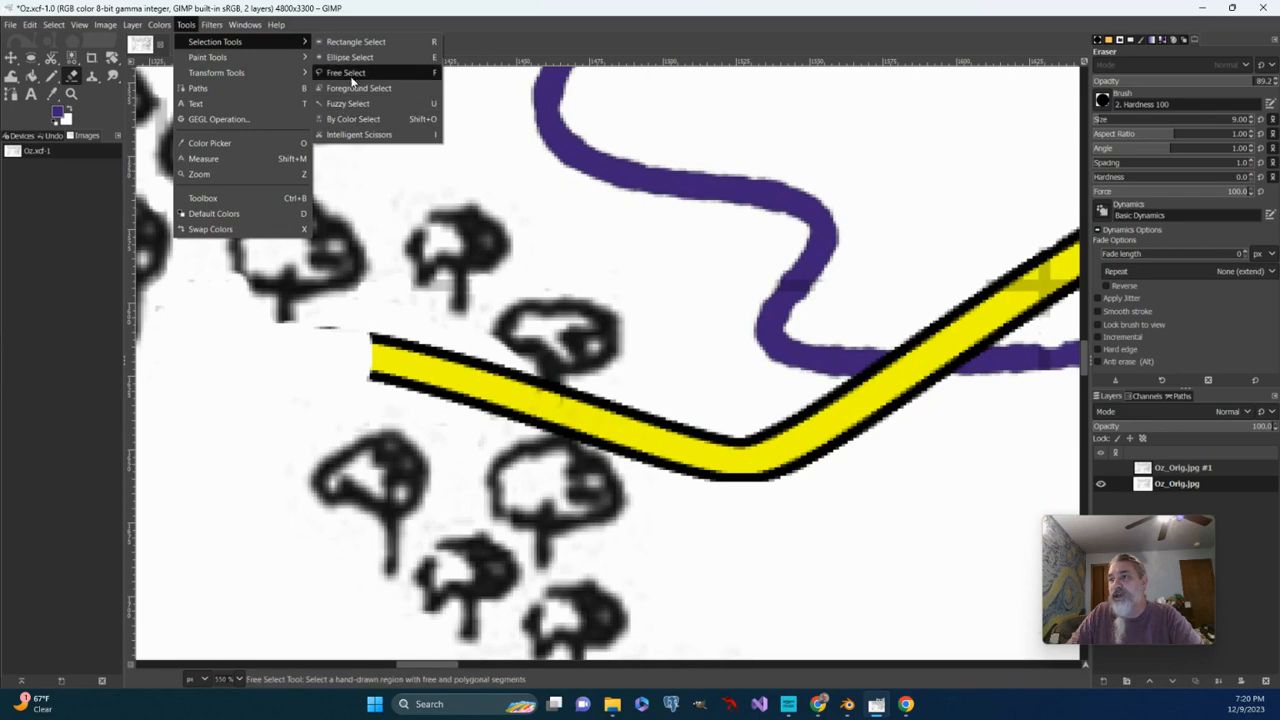
click(350, 134)
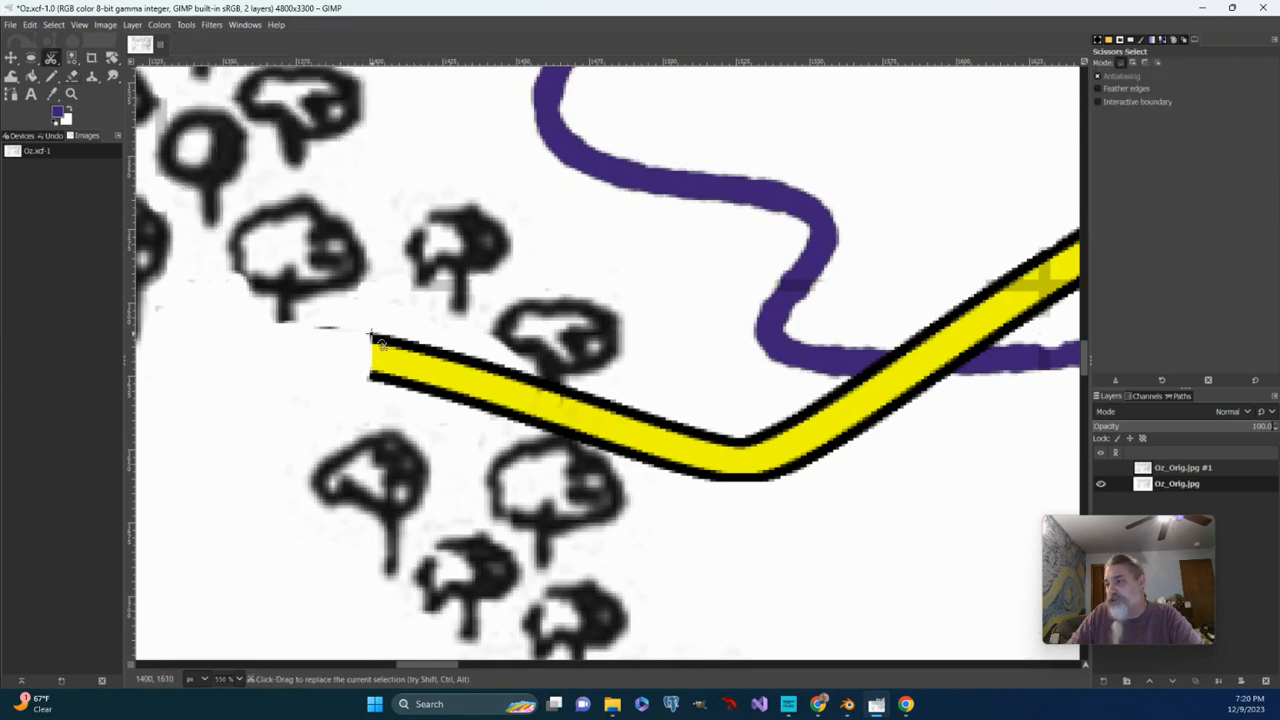
click(495, 364)
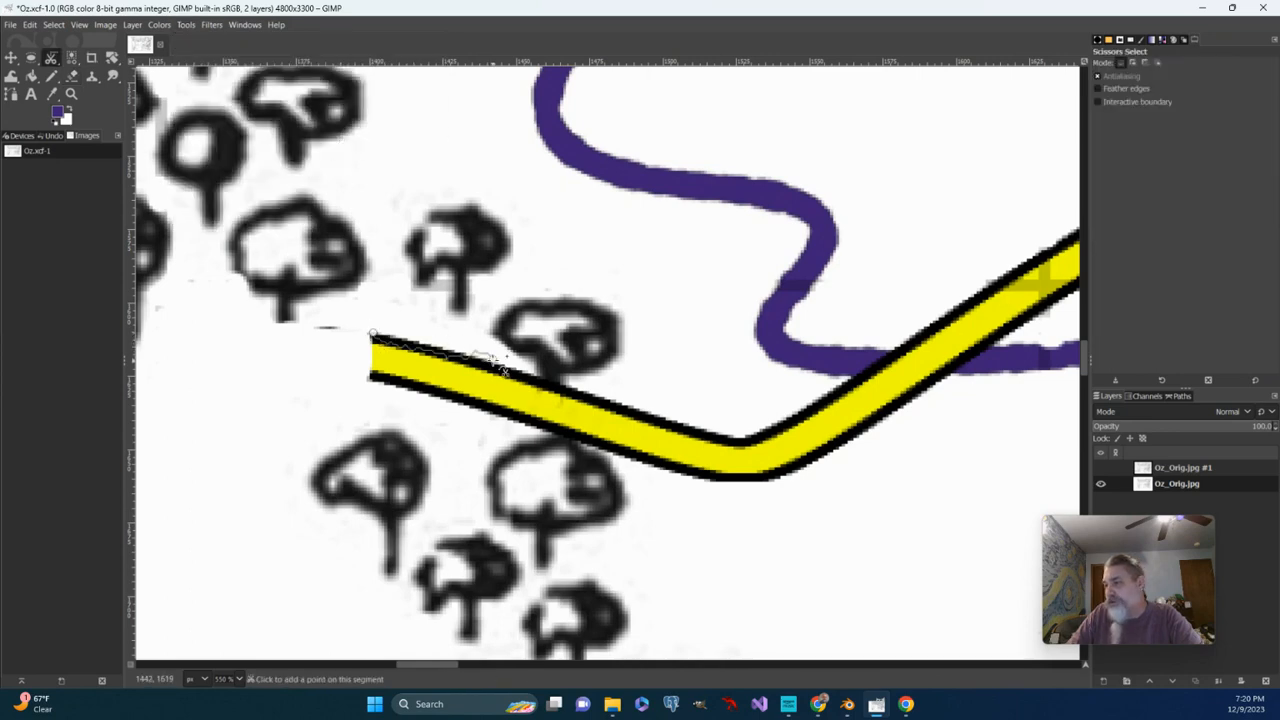
click(618, 405)
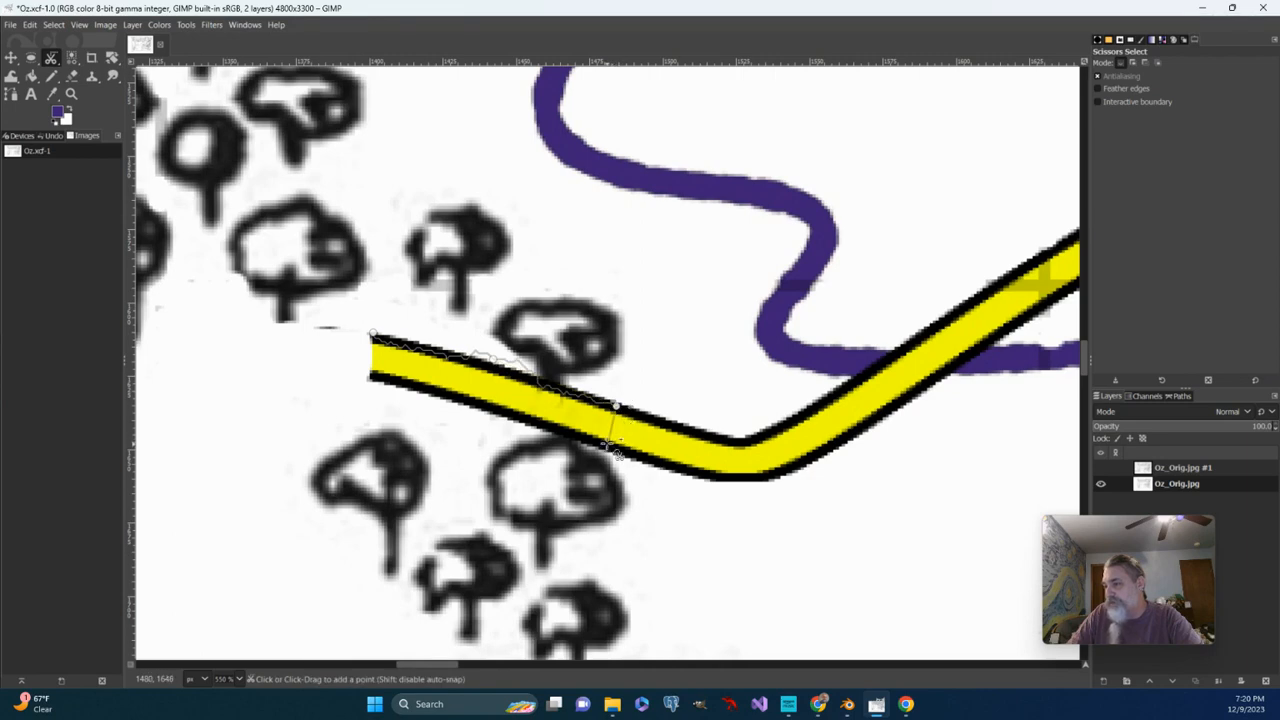
click(607, 444)
click(472, 409)
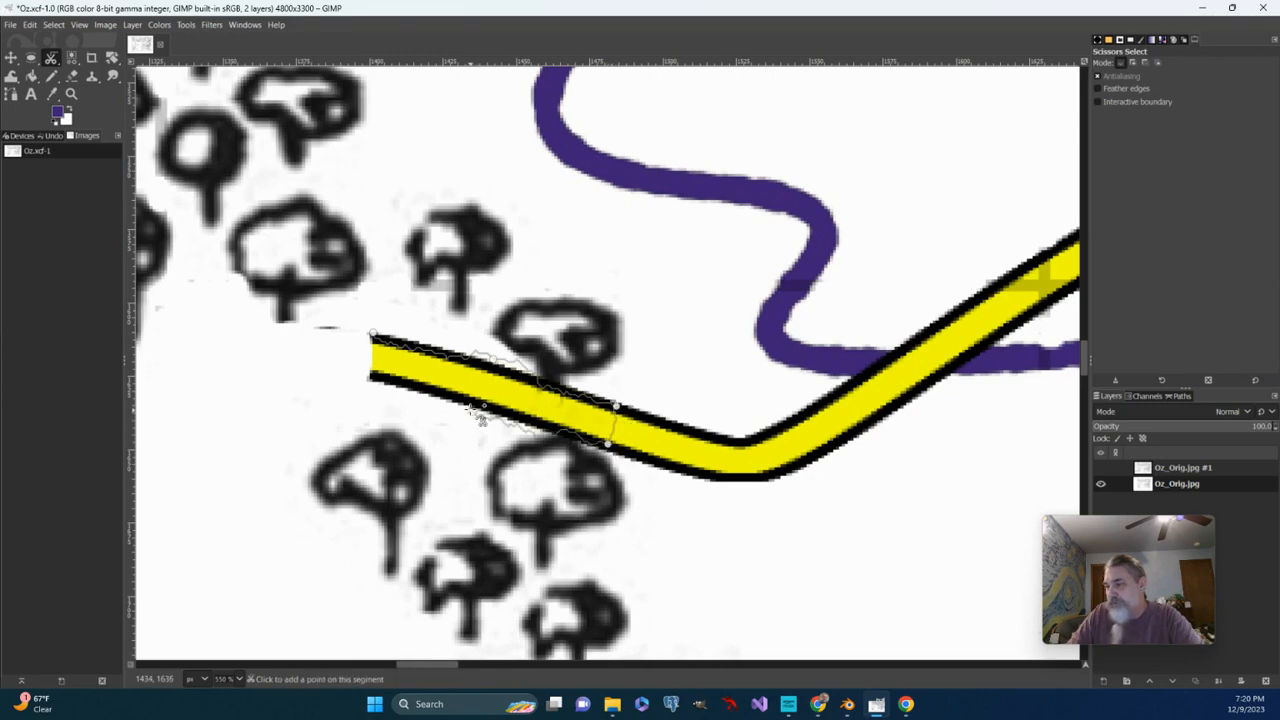
click(364, 381)
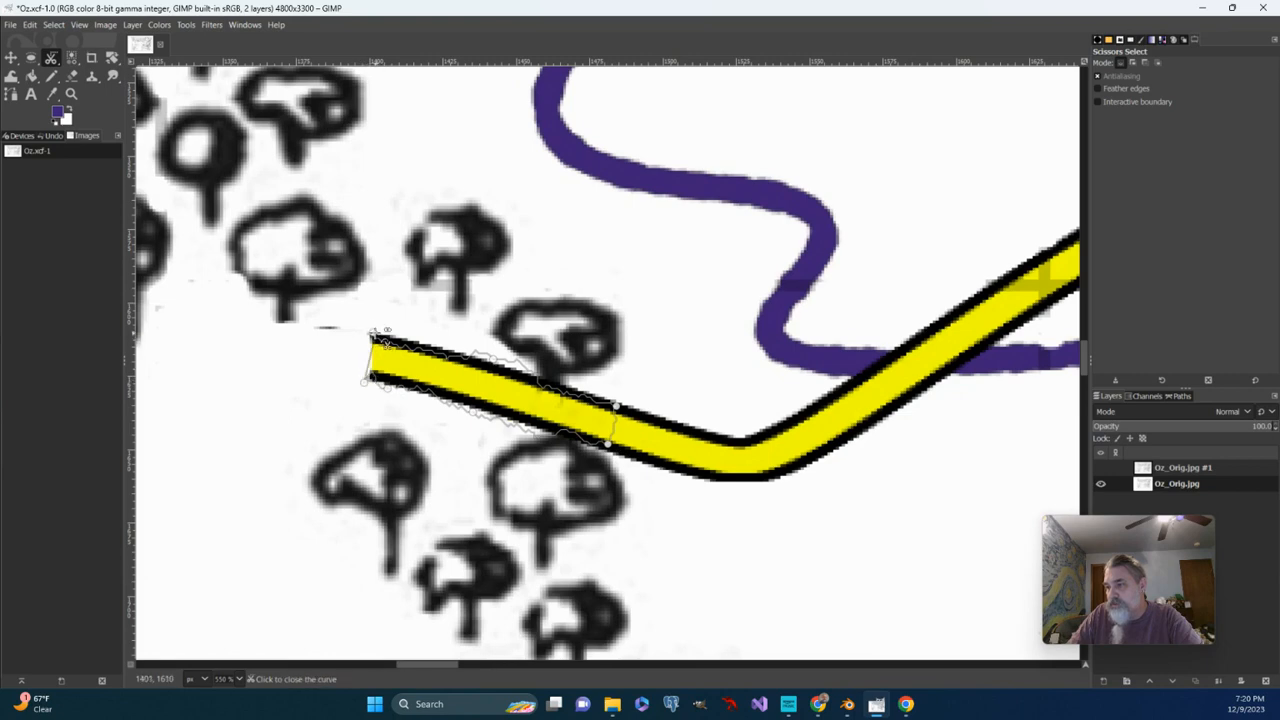
click(372, 334)
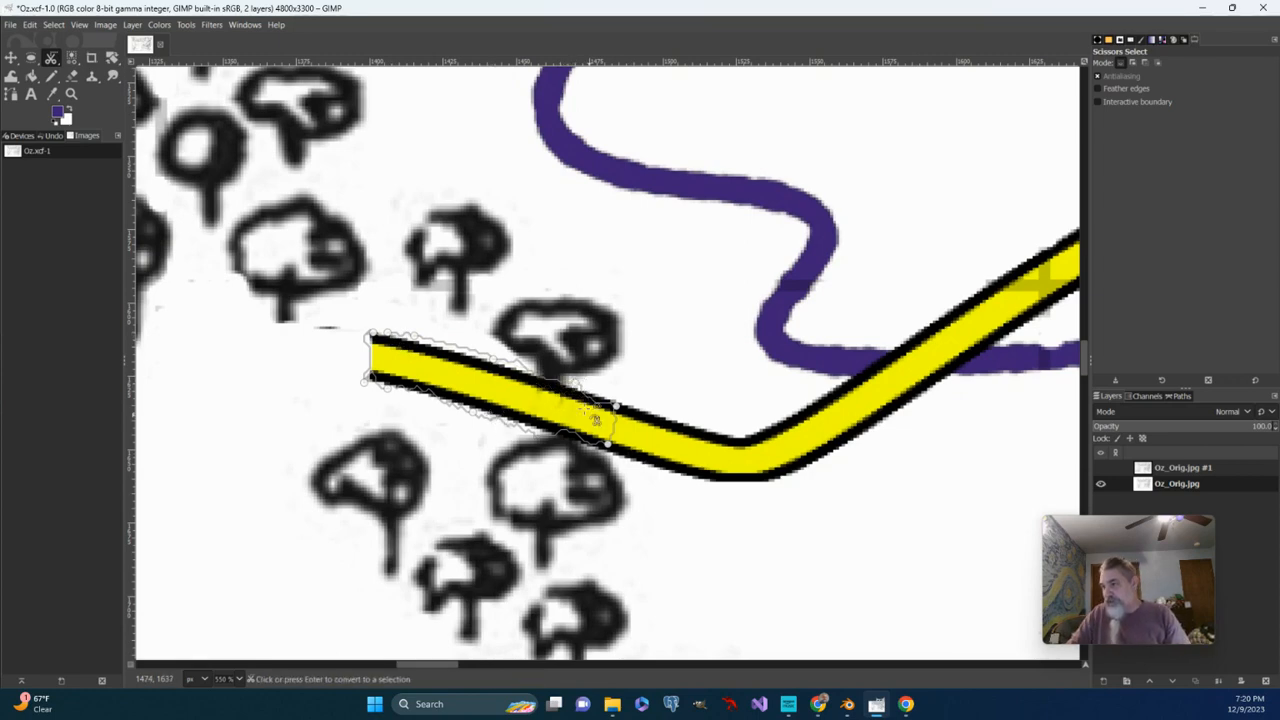
Adjust the outline with extra points along the road's black edges, pulling it outward, and convert it to a selection.
click(610, 407)
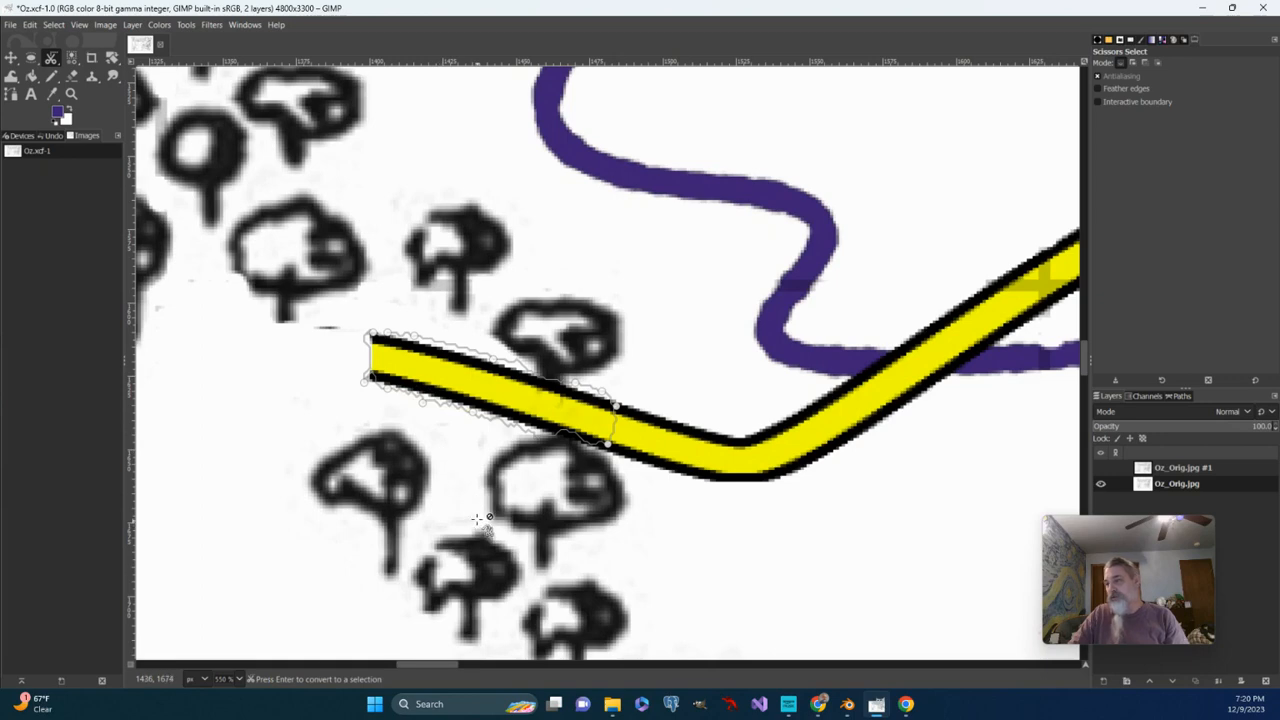
drag(575, 434, 573, 447)
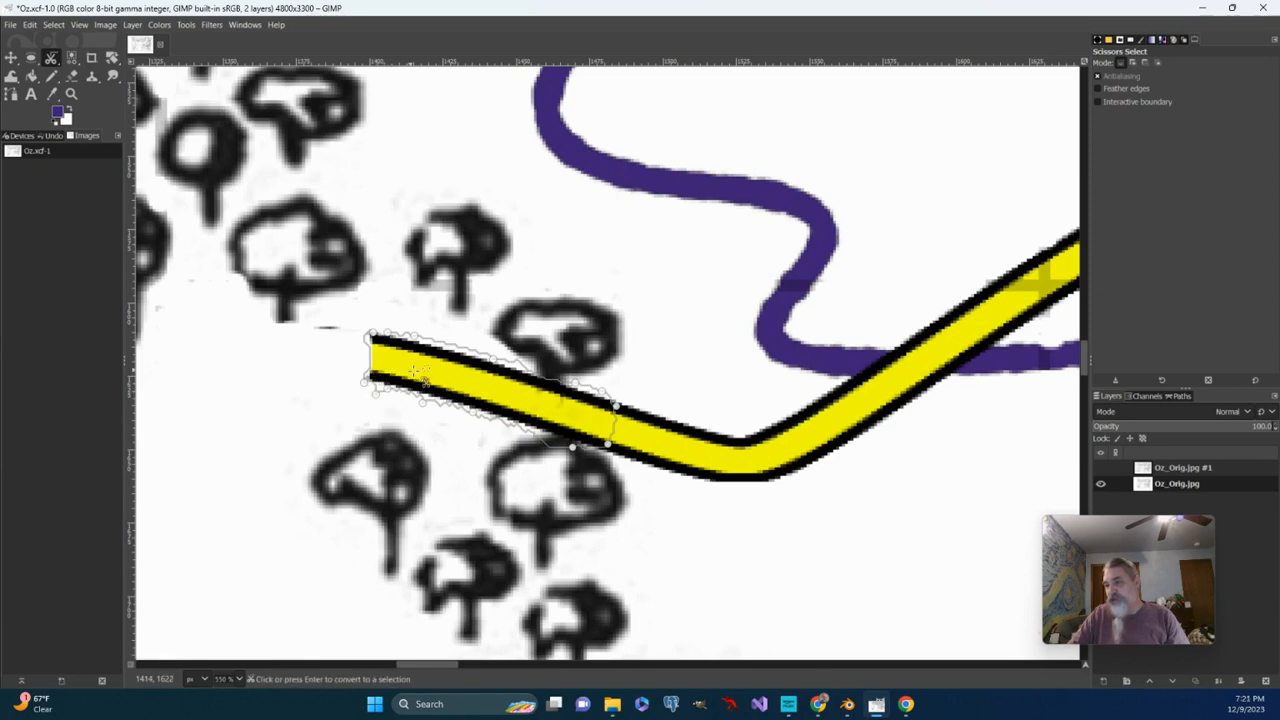
click(506, 391)
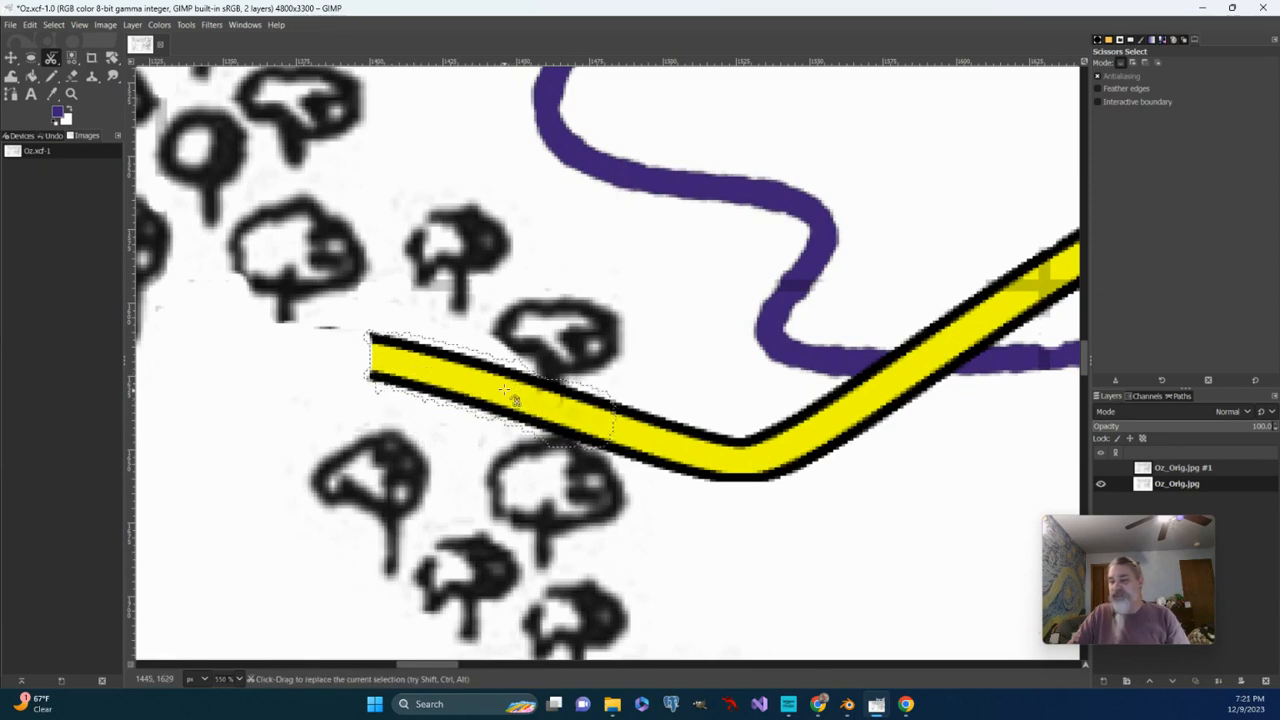